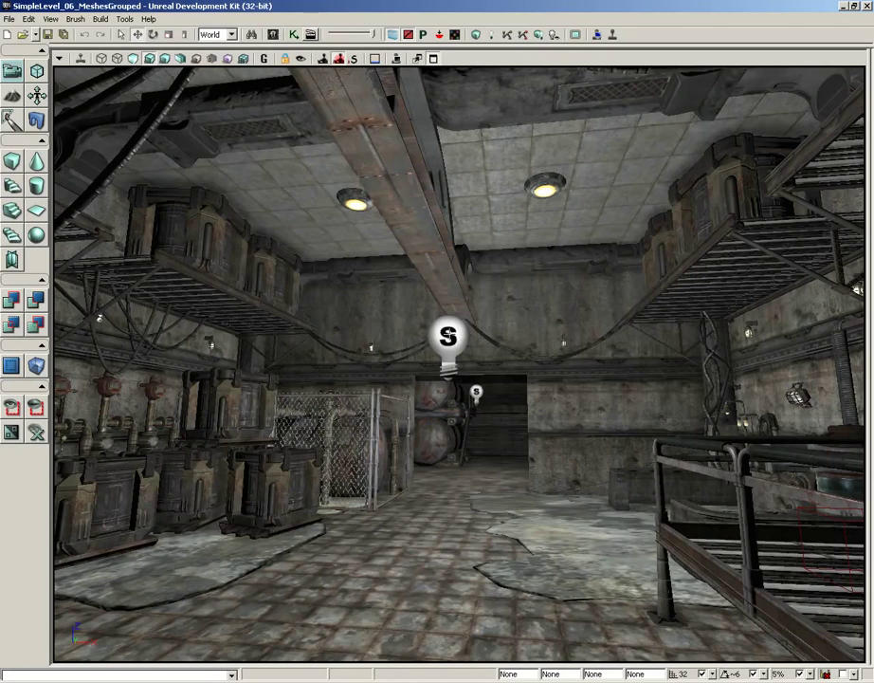
- Try moving the central point light up near the ceiling lamp to its right and compare the unlit and lit views
left_click(449, 339)
left_click_drag(472, 333, 544, 202)
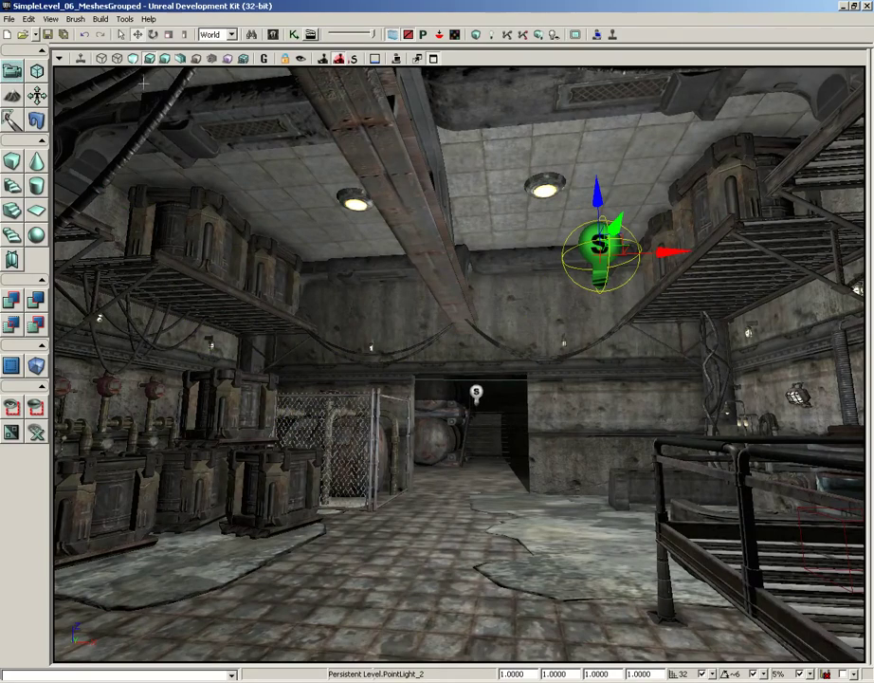
left_click(134, 59)
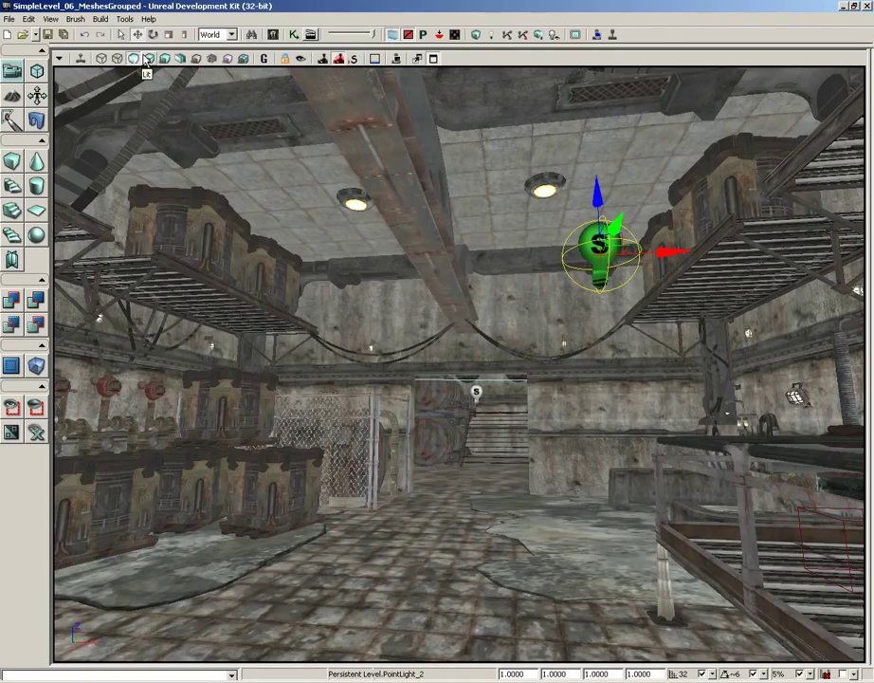
left_click(148, 59)
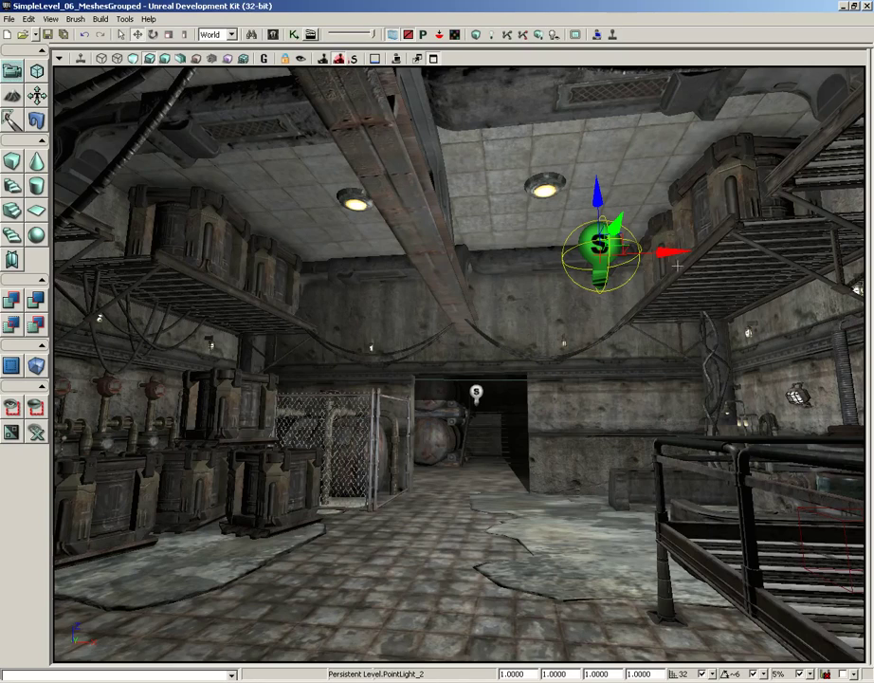
- Examine the ceiling lamp fixture up close and how light and shadow fall around it
left_click_drag(673, 263, 458, 369)
right_click_drag(459, 369, 457, 137)
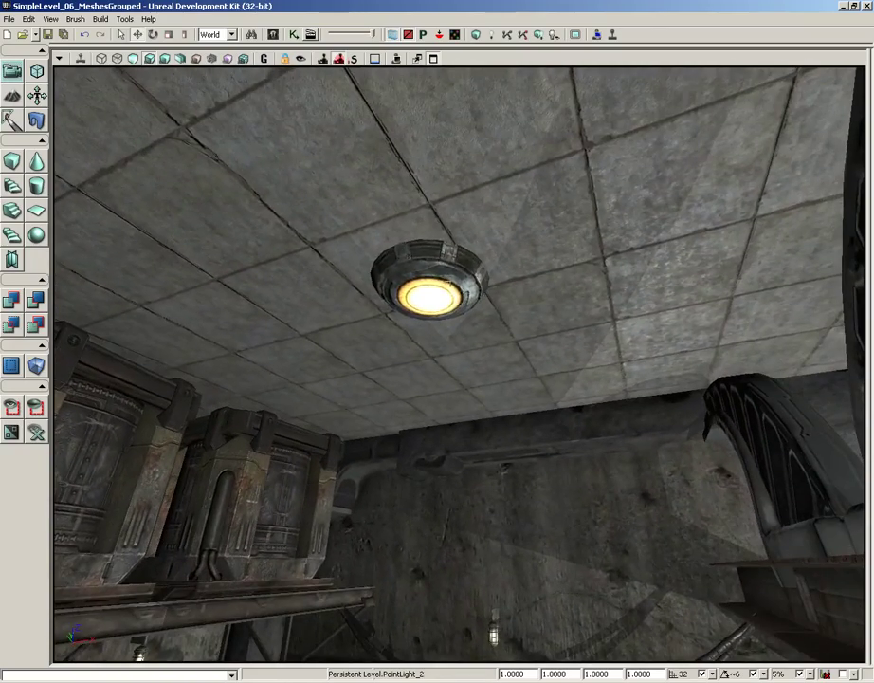
left_click(441, 275)
right_click_drag(394, 362, 351, 391)
left_click(455, 427)
left_click(357, 296)
right_click_drag(357, 302, 513, 474)
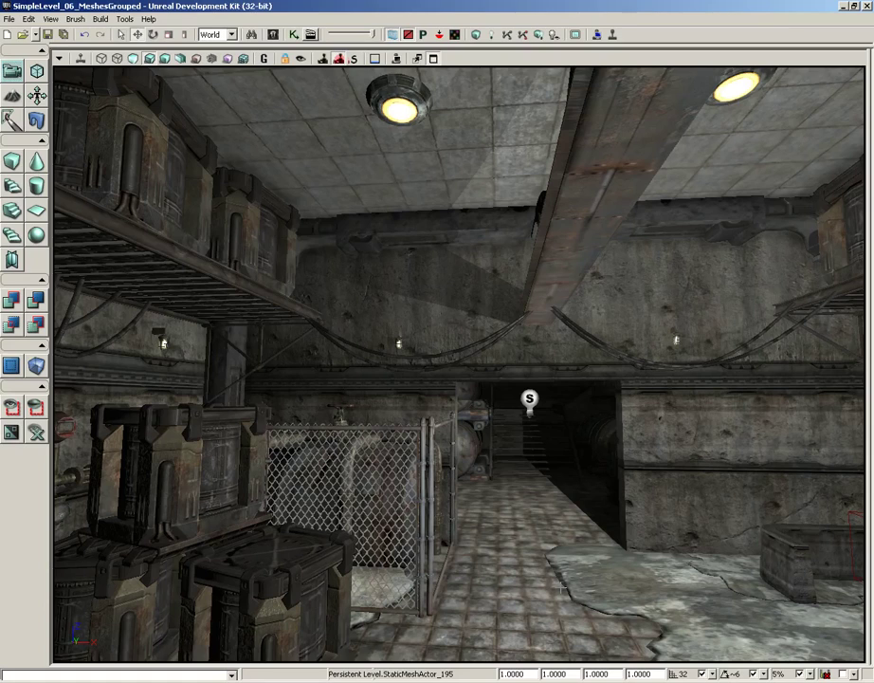
- Open the recent map NON_lightMass_level.udk, discarding the changes to SimpleLevel_06_MeshesGrouped
left_click(34, 35)
left_click(54, 84)
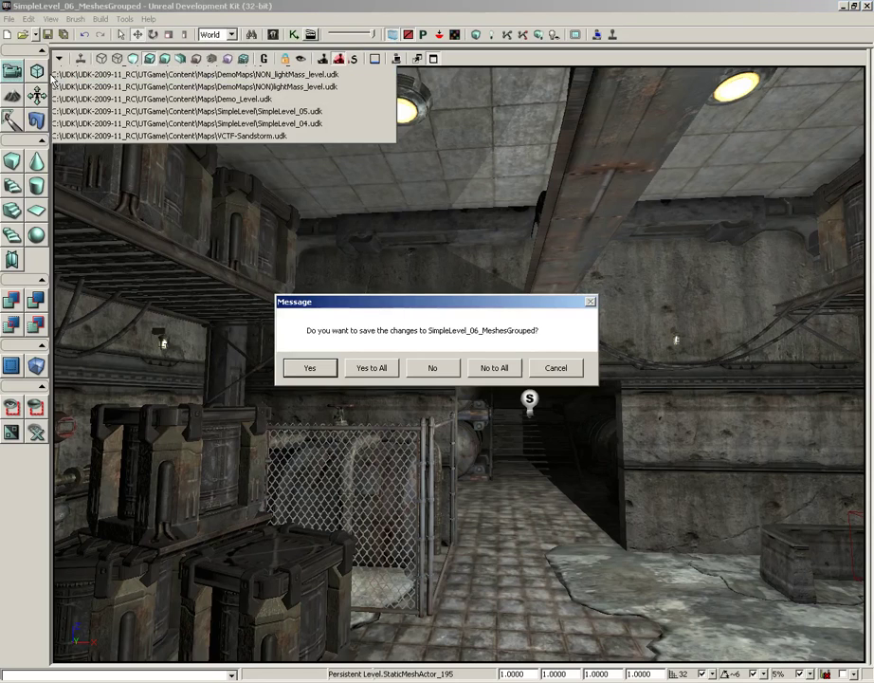
left_click(446, 373)
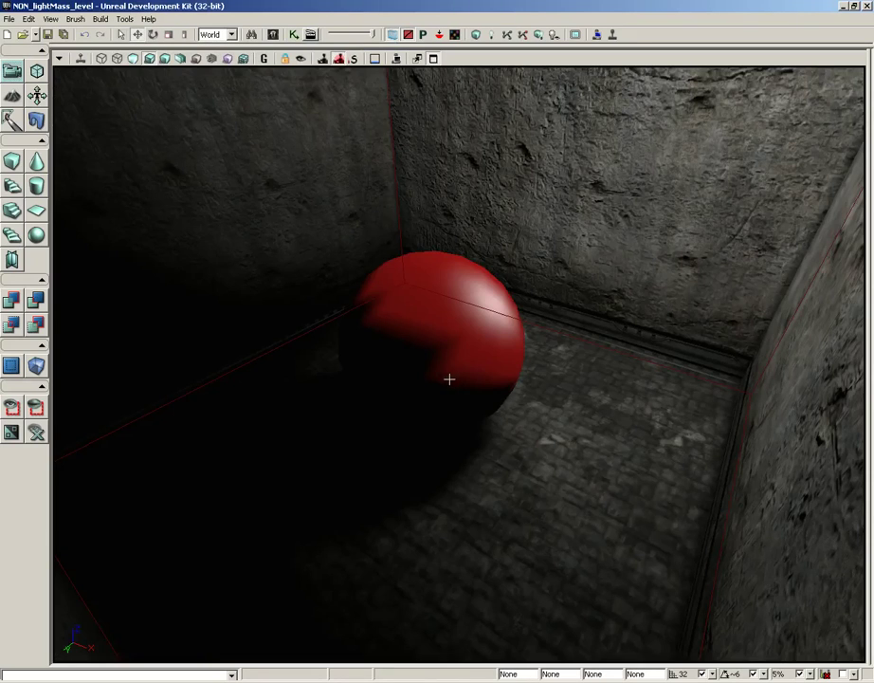
- Select the point light and examine the shadows it casts on the red sphere, walls and floor
right_click_drag(553, 324, 544, 299)
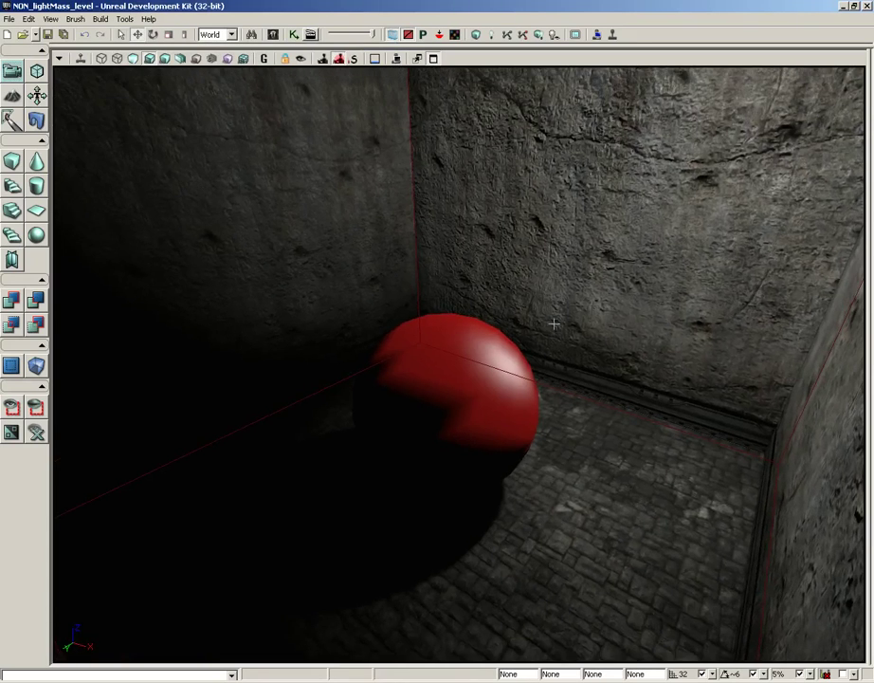
right_click_drag(475, 213, 507, 152)
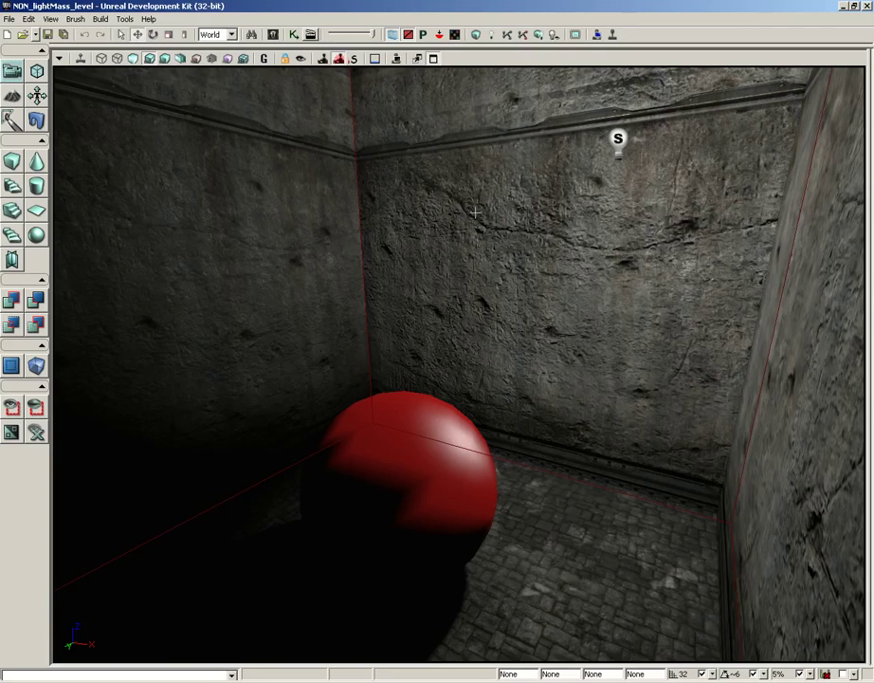
left_click(618, 140)
right_click_drag(632, 258, 527, 228)
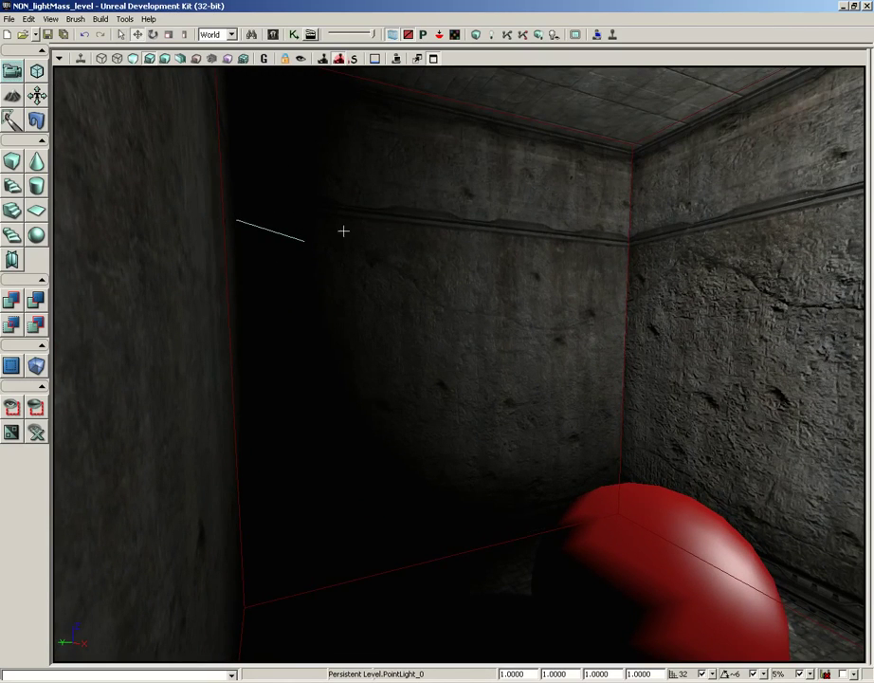
right_click_drag(535, 270, 533, 311)
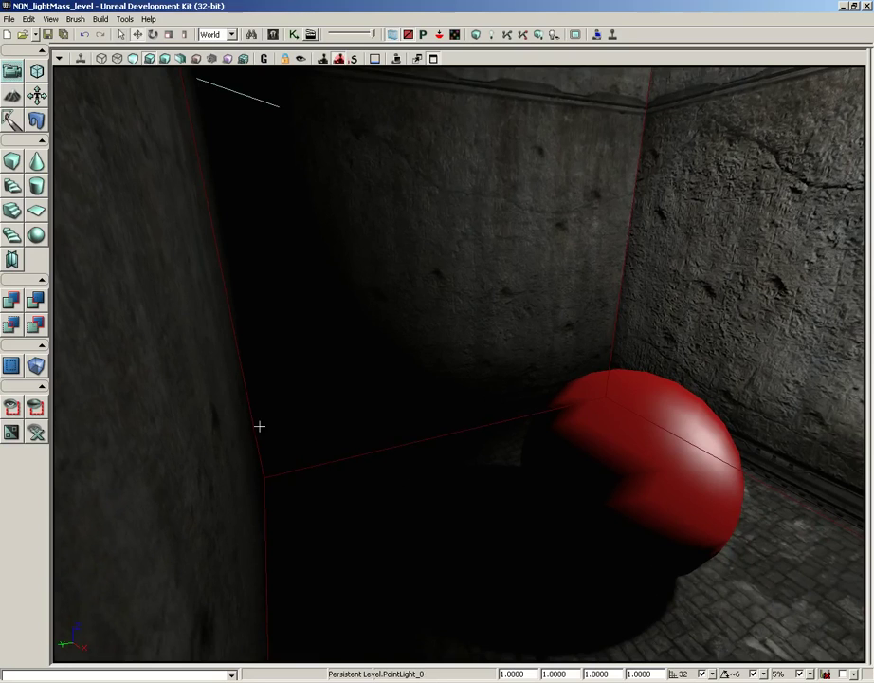
right_click_drag(452, 382, 512, 370)
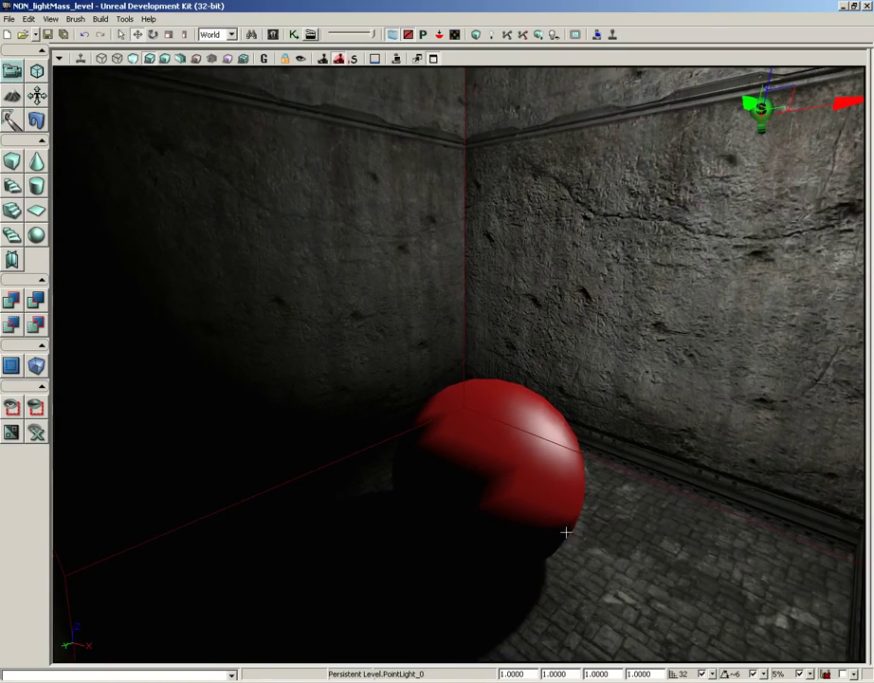
right_click_drag(436, 268, 601, 373)
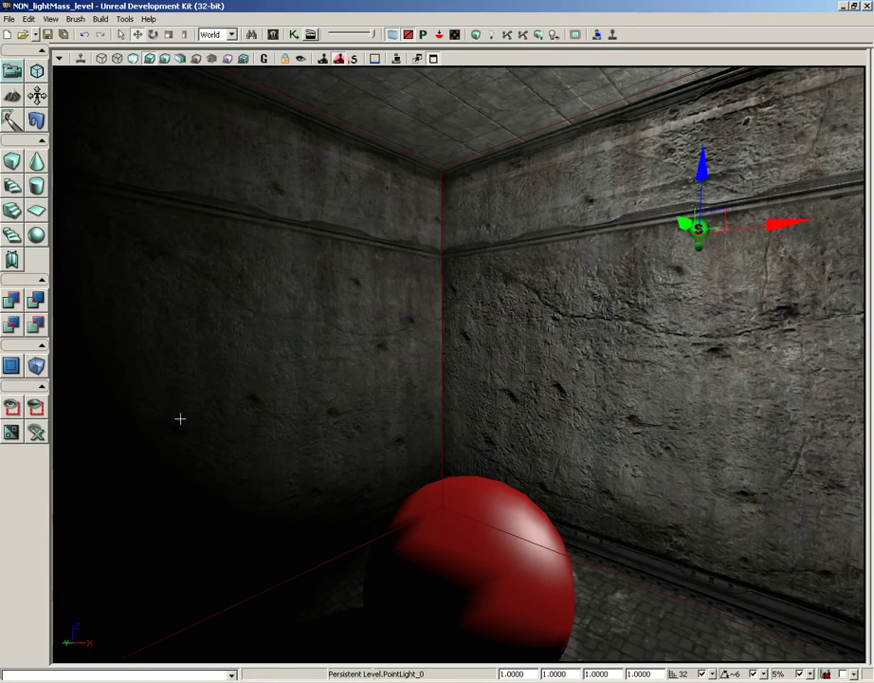
right_click_drag(216, 418, 225, 342)
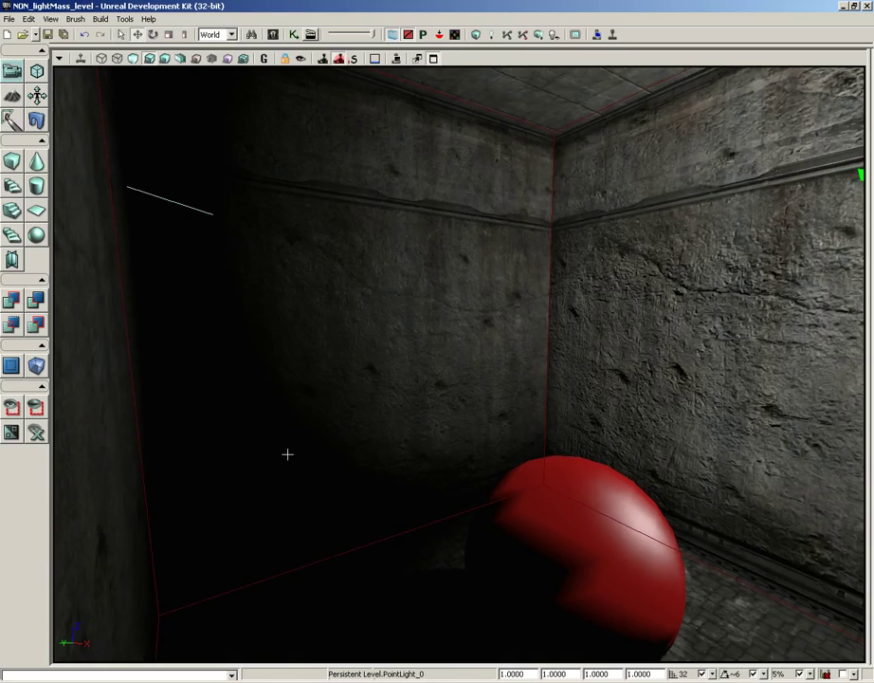
right_click_drag(287, 454, 423, 449)
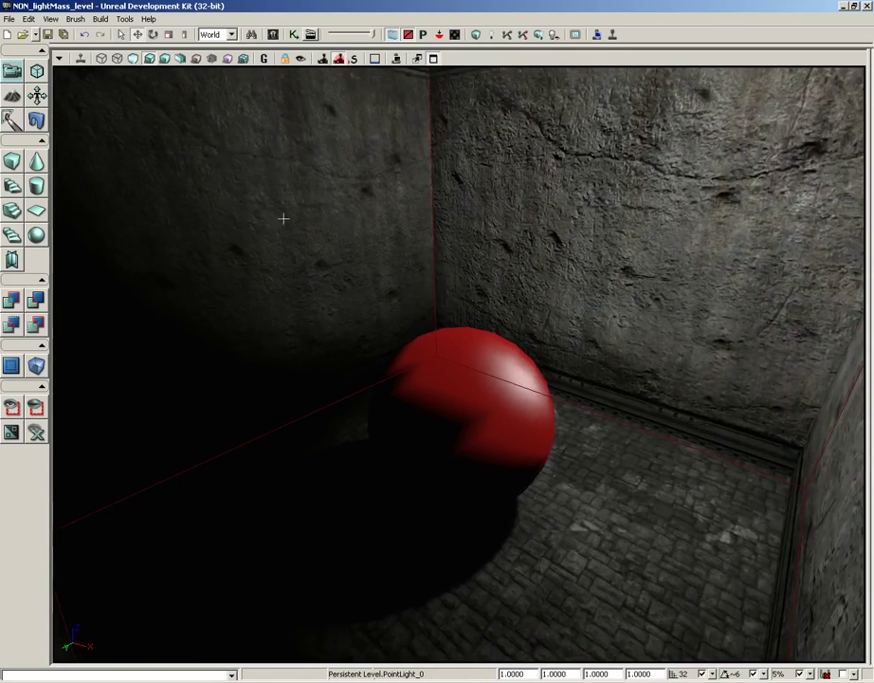
- Open the recent map lightMass_level.udk, select its point light and examine the lighting on the sphere, walls and floor
left_click(36, 35)
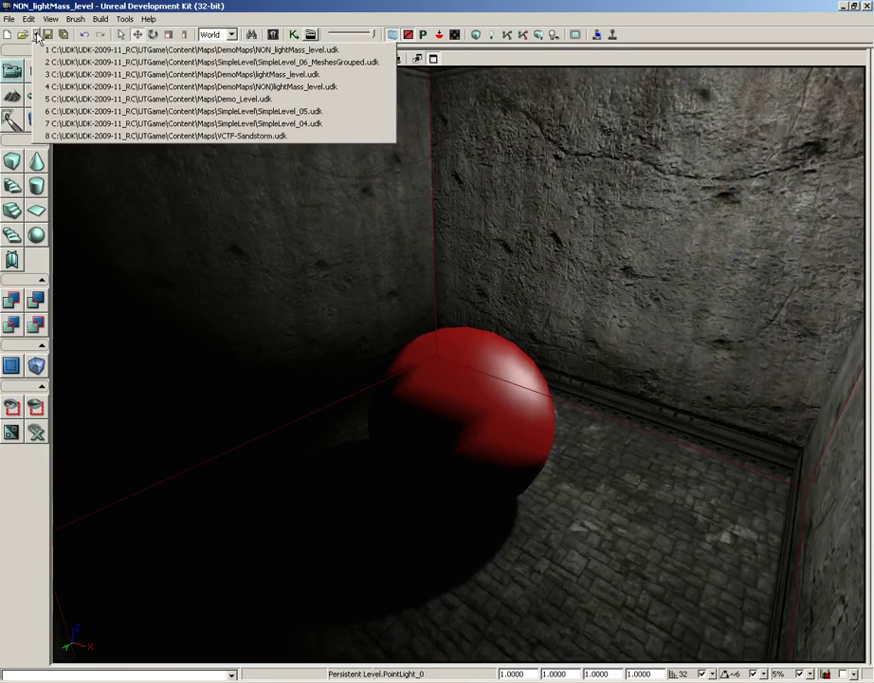
left_click(98, 75)
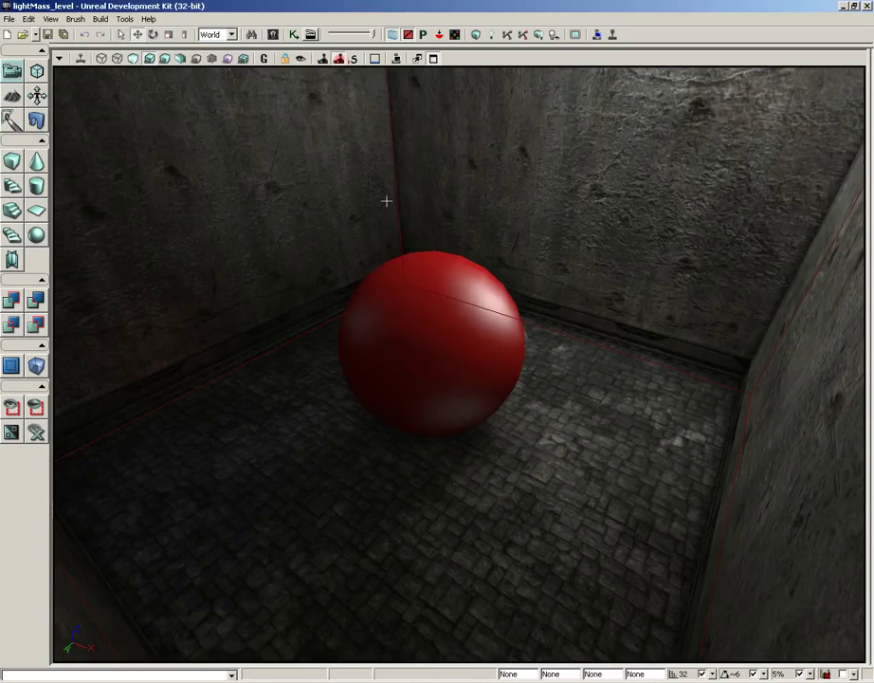
right_click_drag(386, 200, 381, 170)
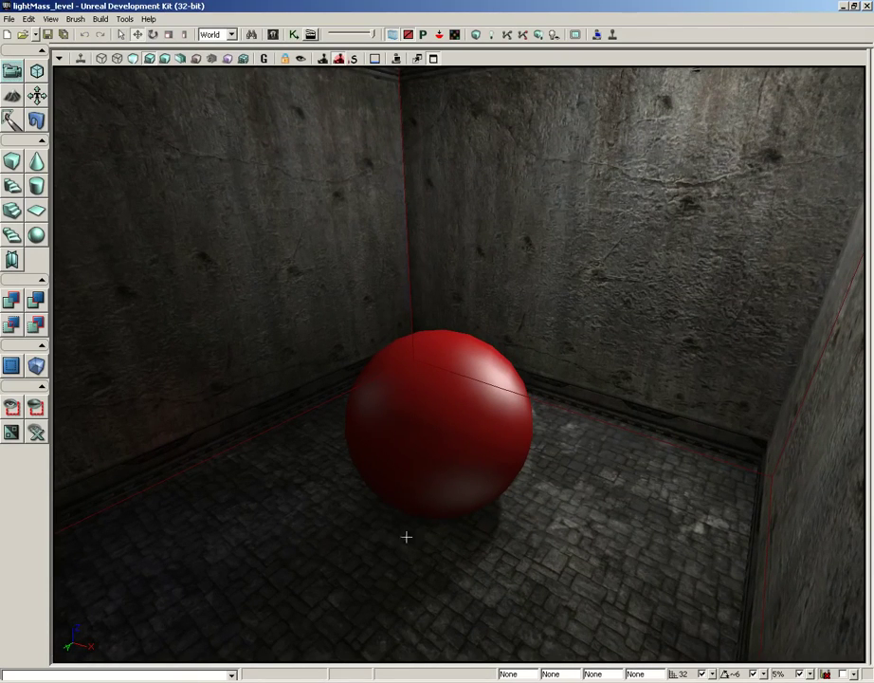
left_click_drag(562, 492, 500, 480)
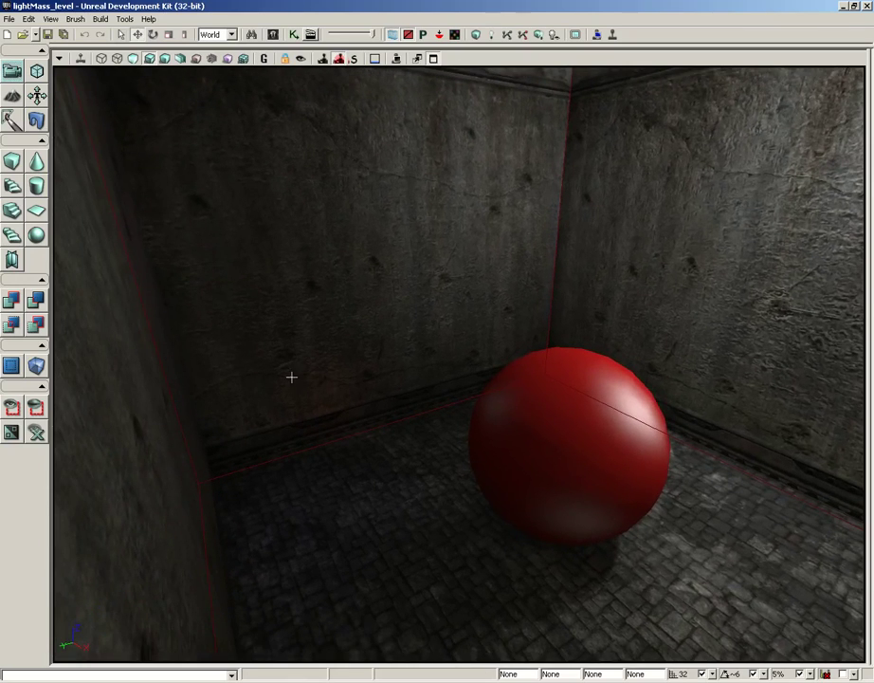
right_click_drag(505, 262, 515, 254)
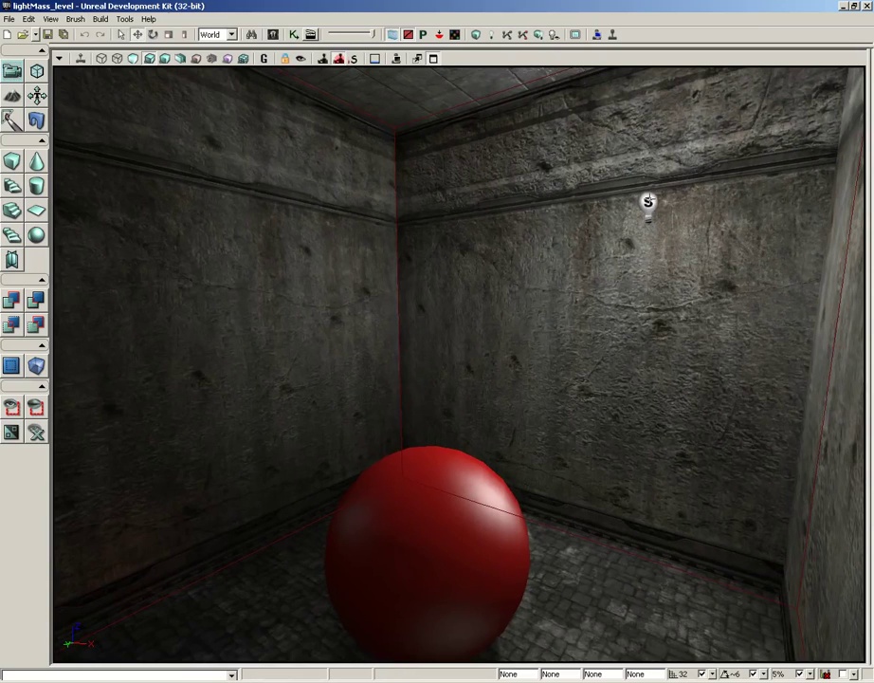
left_click(647, 203)
right_click_drag(587, 270, 575, 273)
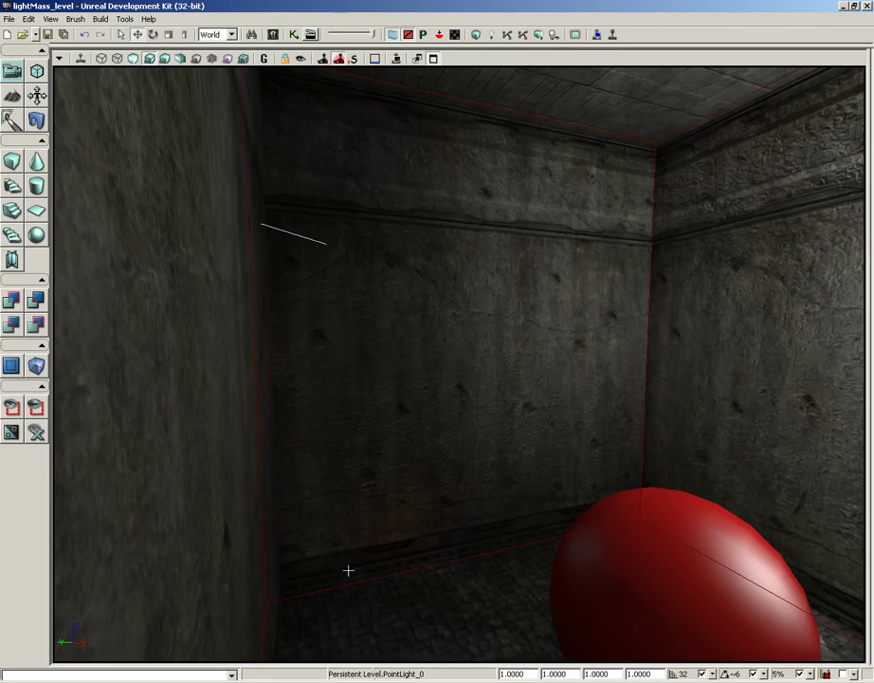
right_click_drag(384, 586, 514, 618)
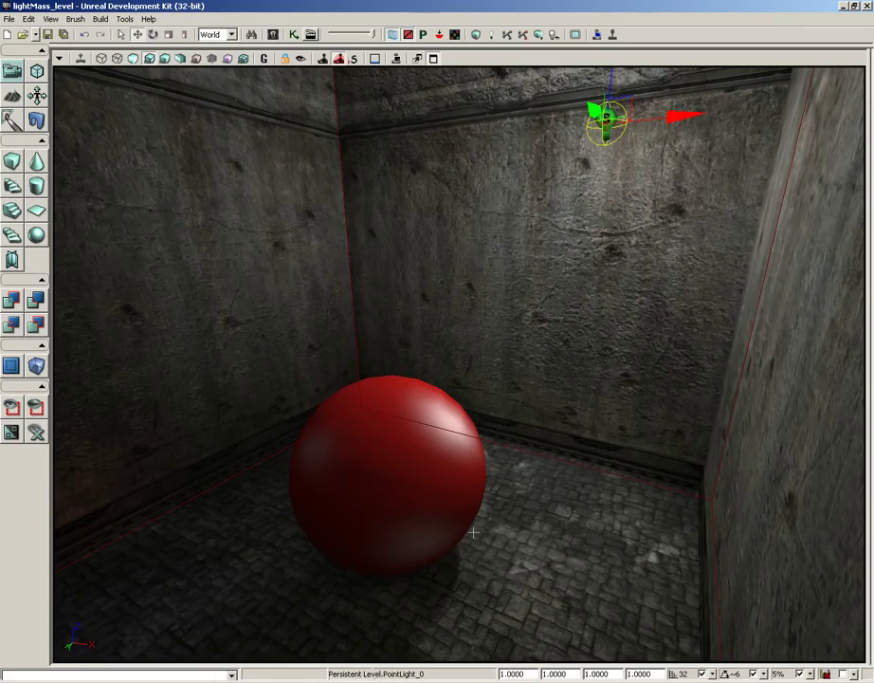
- Display the scene's lighting without surface textures and examine the sphere's shadow on the floor up close
left_click(166, 60)
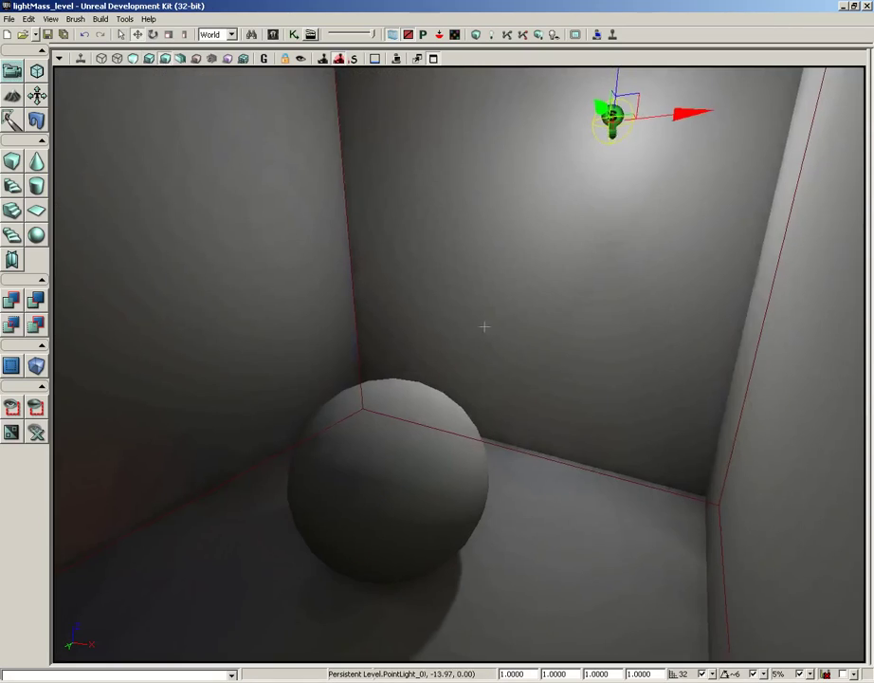
left_click_drag(483, 325, 442, 289)
right_click_drag(442, 289, 443, 396)
left_click_drag(443, 396, 443, 347)
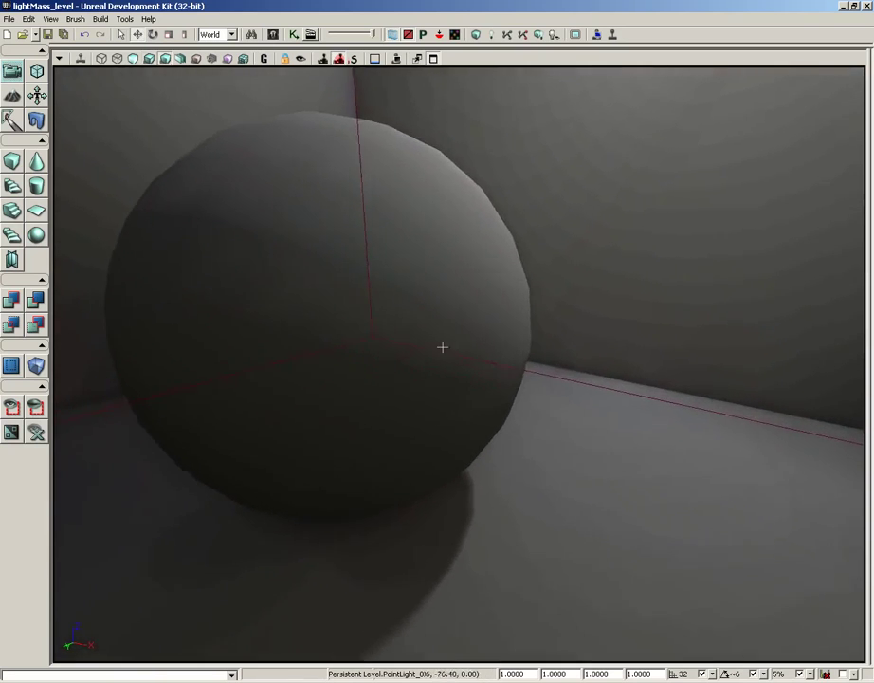
right_click_drag(442, 346, 442, 395)
left_click_drag(443, 395, 435, 361)
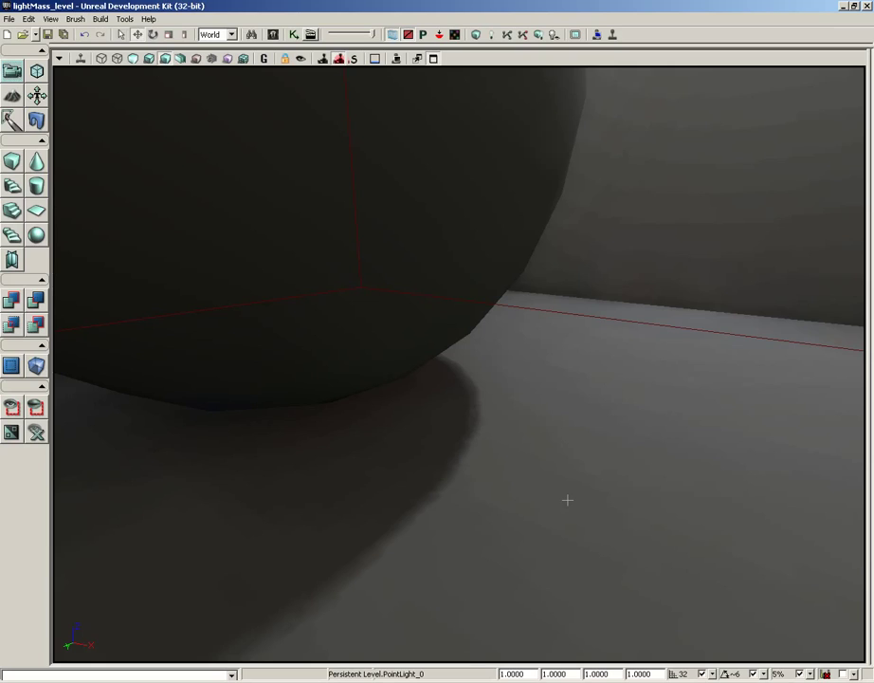
mouse_move(567, 500)
left_mouse_down()
mouse_move(571, 419)
mouse_move(567, 499)
left_mouse_up()
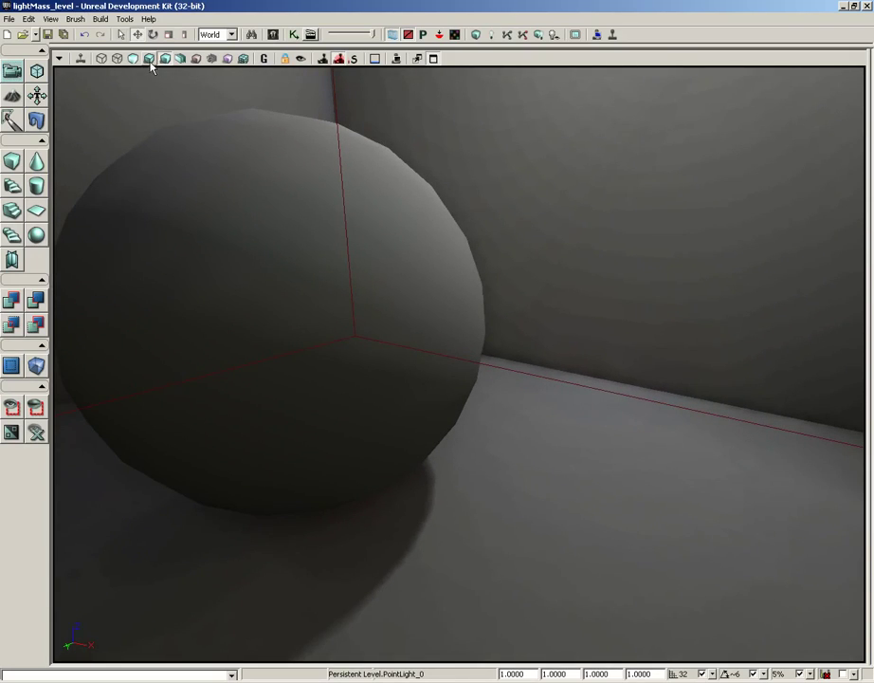
- Return the perspective view to Lit mode and inspect the red sphere and its surroundings
left_click(150, 60)
mouse_move(579, 273)
left_mouse_down()
mouse_move(577, 205)
mouse_move(578, 287)
left_mouse_up()
left_click_drag(577, 287, 576, 217)
right_click_drag(577, 216, 575, 295)
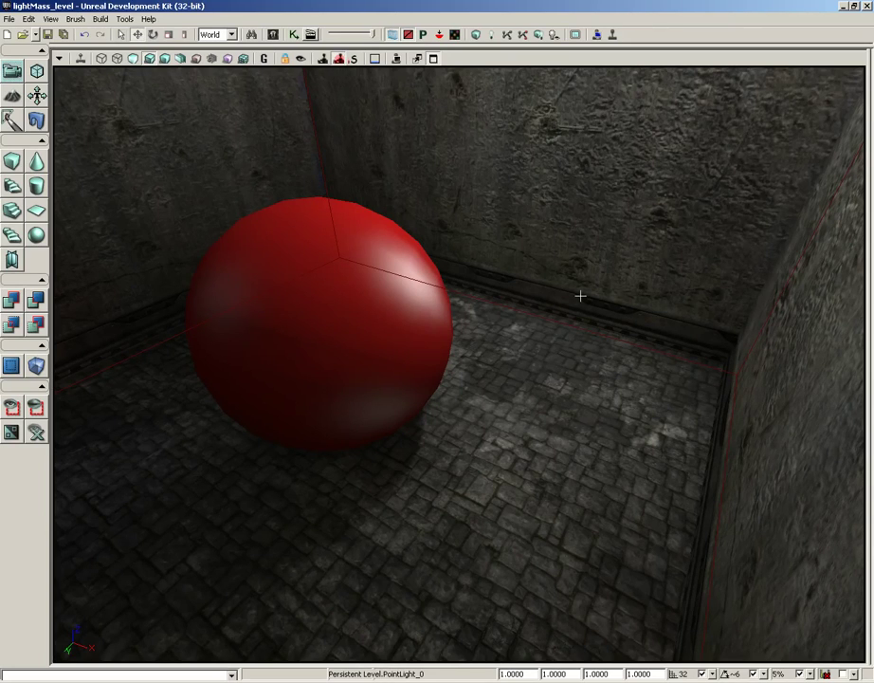
- Reopen the recent map SimpleLevel_06_MeshesGrouped.udk and look over its main room
left_click(36, 34)
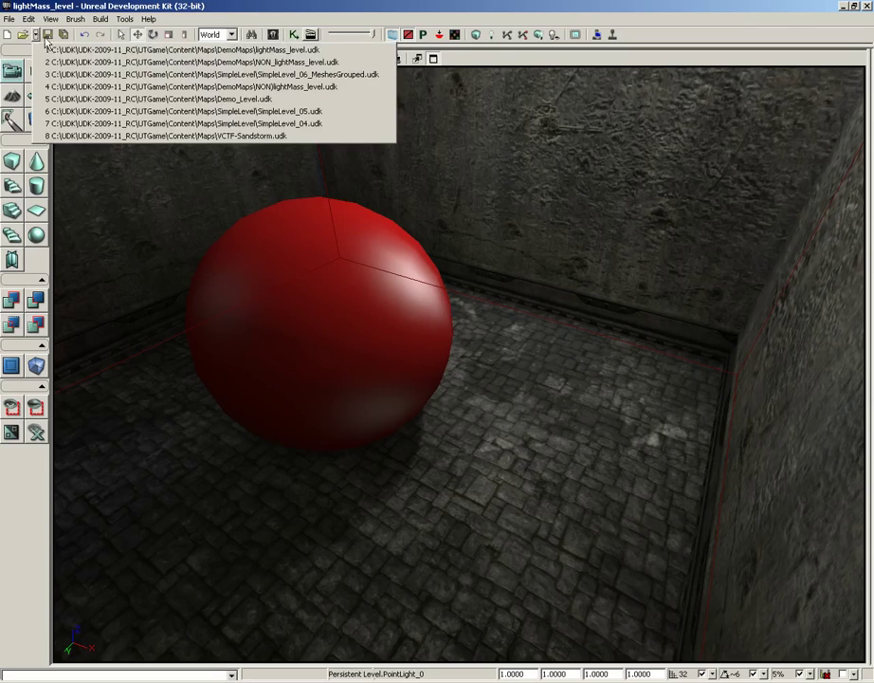
left_click(121, 75)
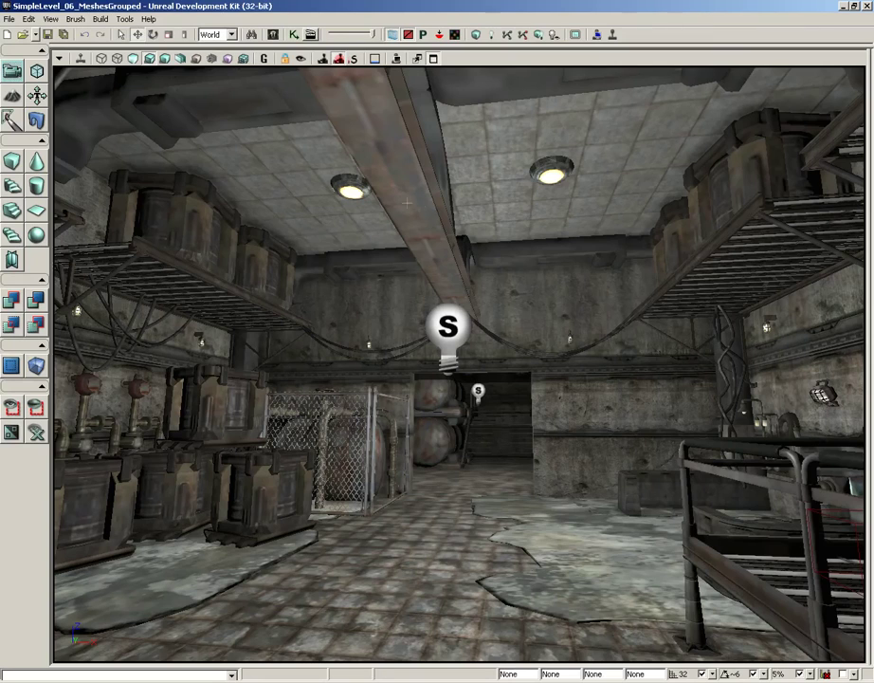
left_click_drag(420, 524, 415, 495)
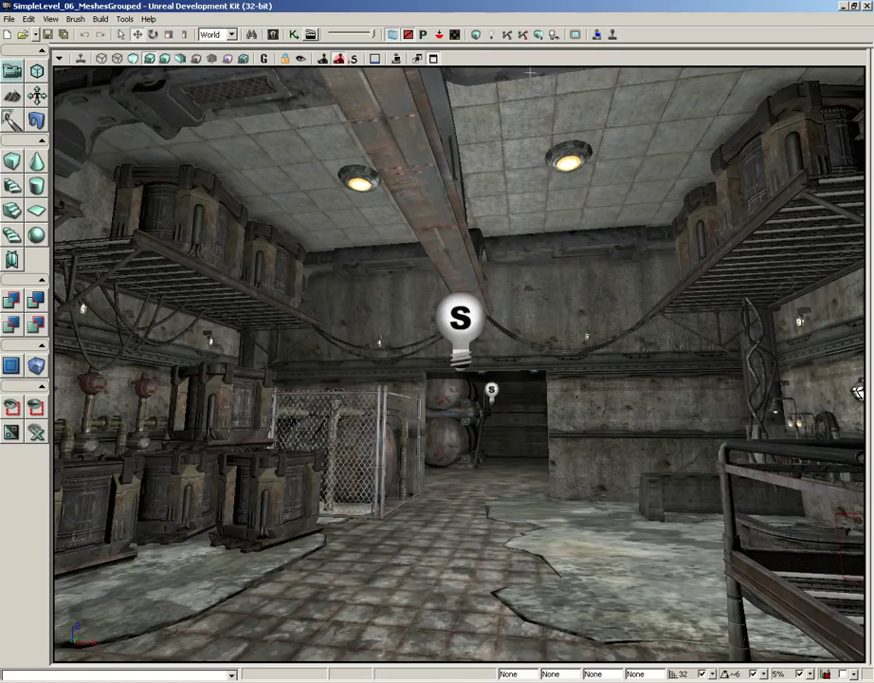
- Restore the four-viewport layout, enlarge the upper viewports and frame the whole level in the top wireframe view
left_click(433, 58)
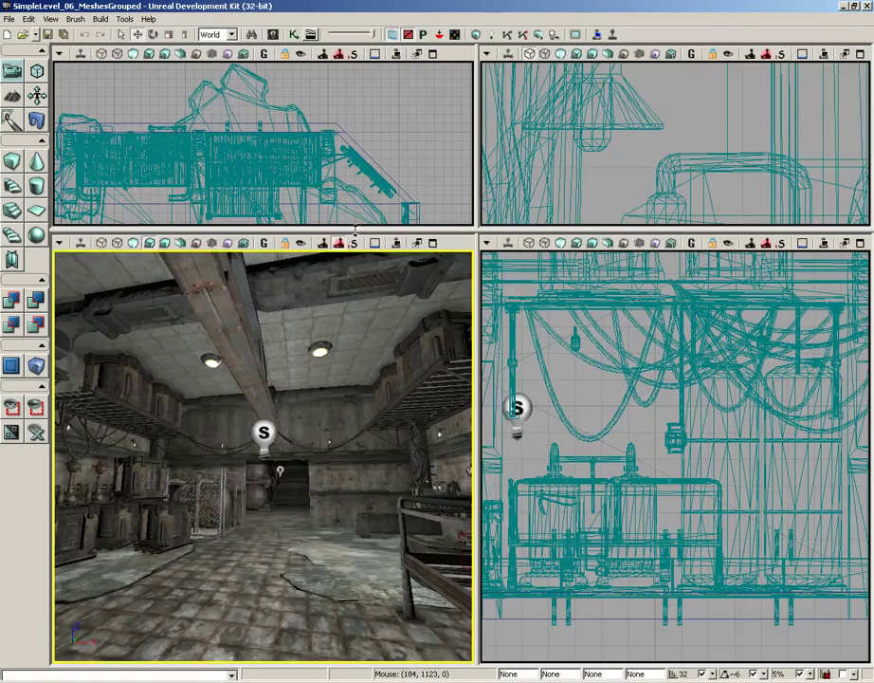
left_click_drag(355, 230, 355, 434)
scroll(370, 328, "down", 7)
right_click_drag(370, 328, 401, 313)
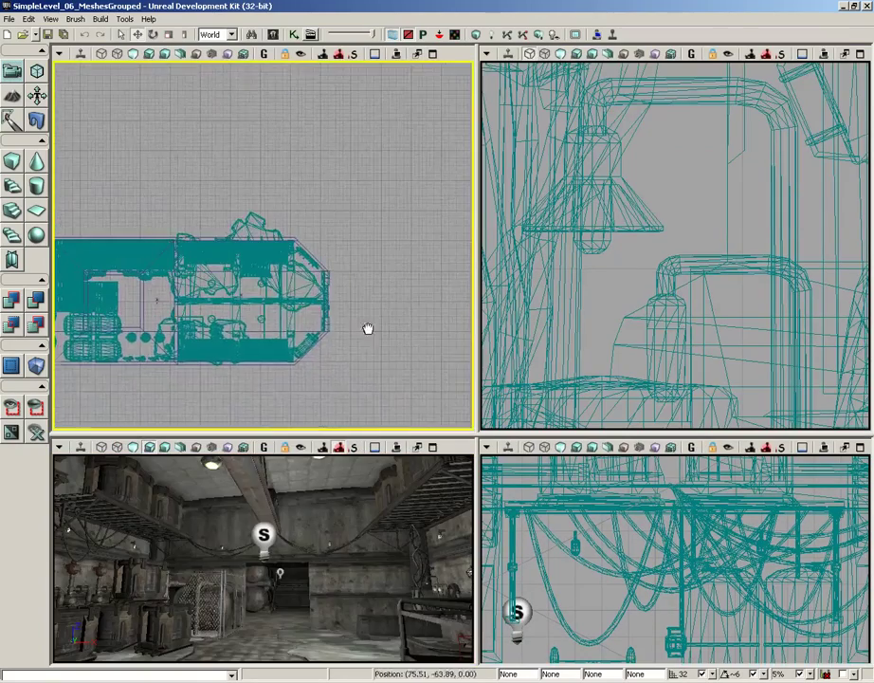
scroll(401, 313, "up", 2)
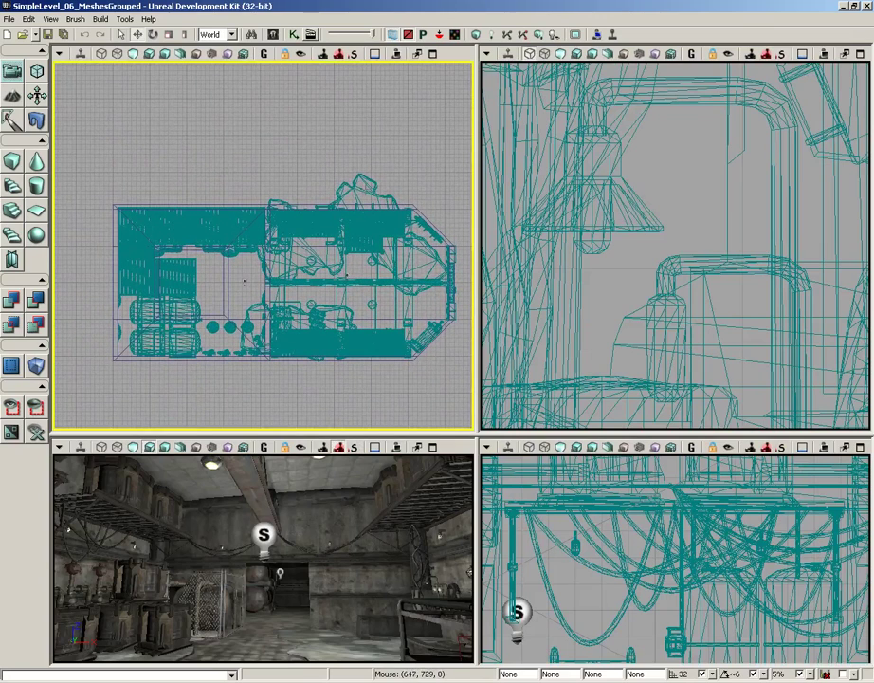
- Build a cube builder brush measuring 256 × 256 × 256 units
left_click(368, 303)
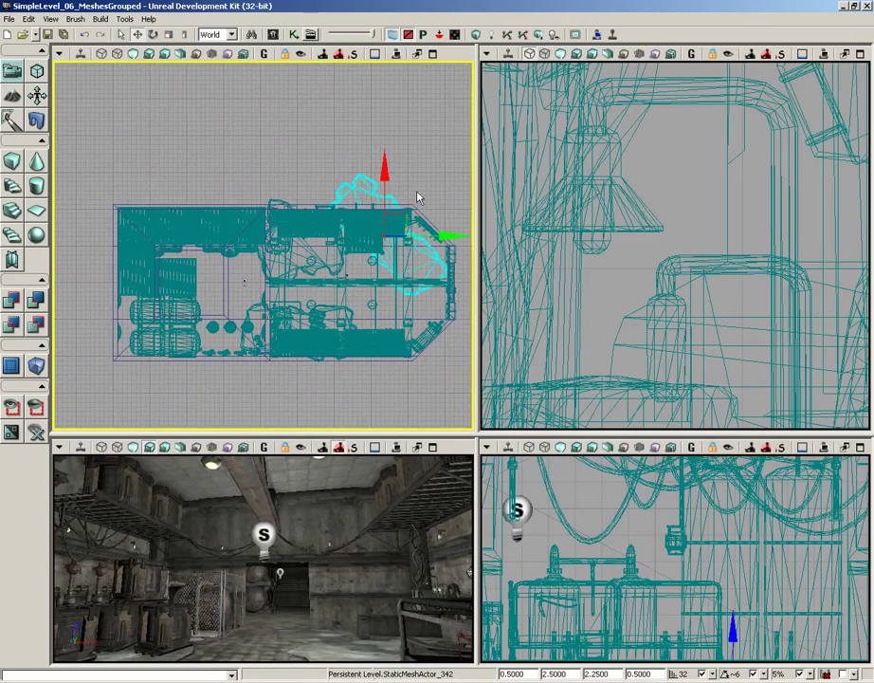
right_click(16, 167)
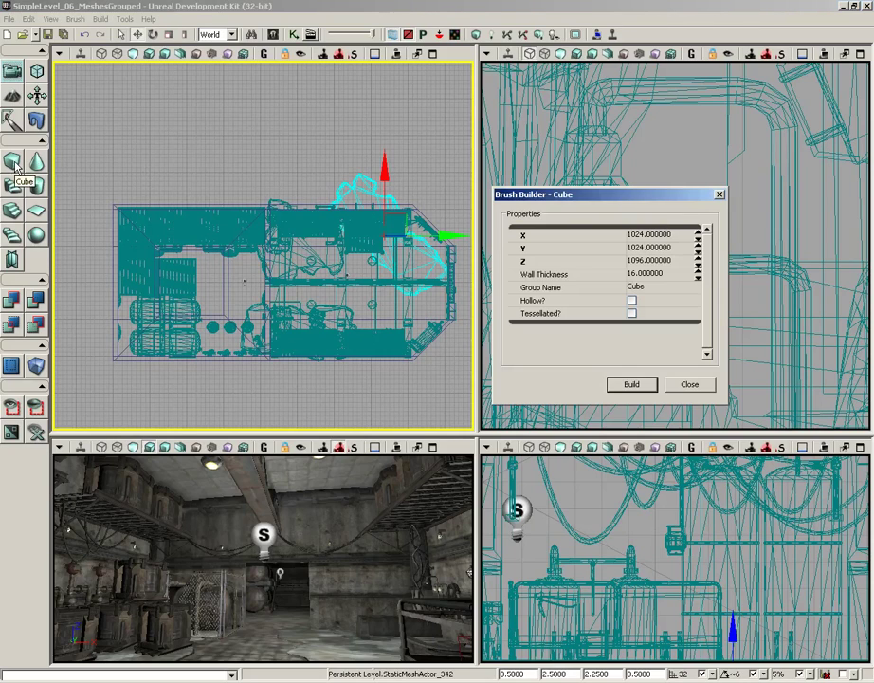
left_click(637, 236)
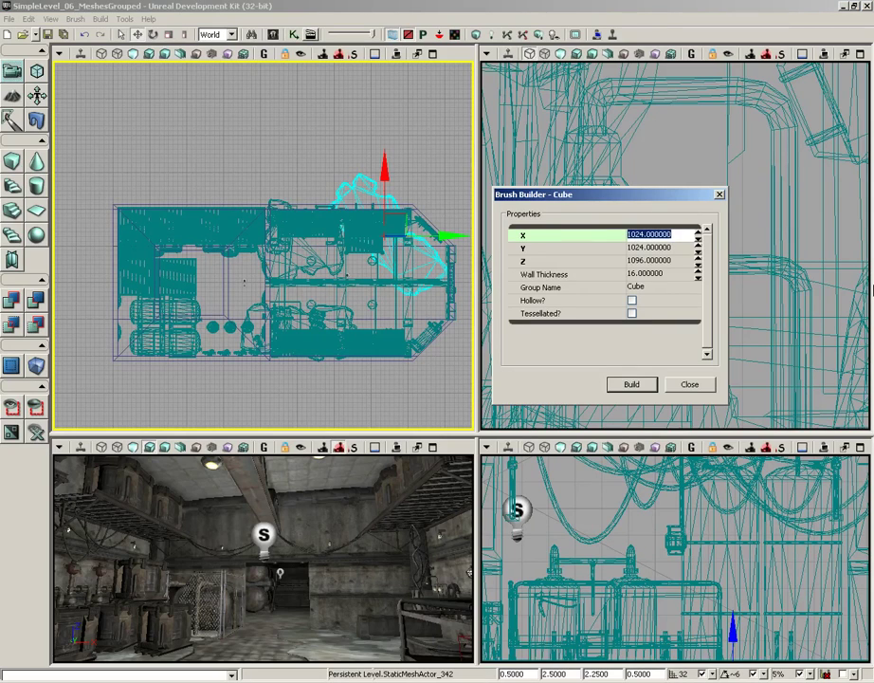
type("256")
key("Tab")
type("256")
key("Tab")
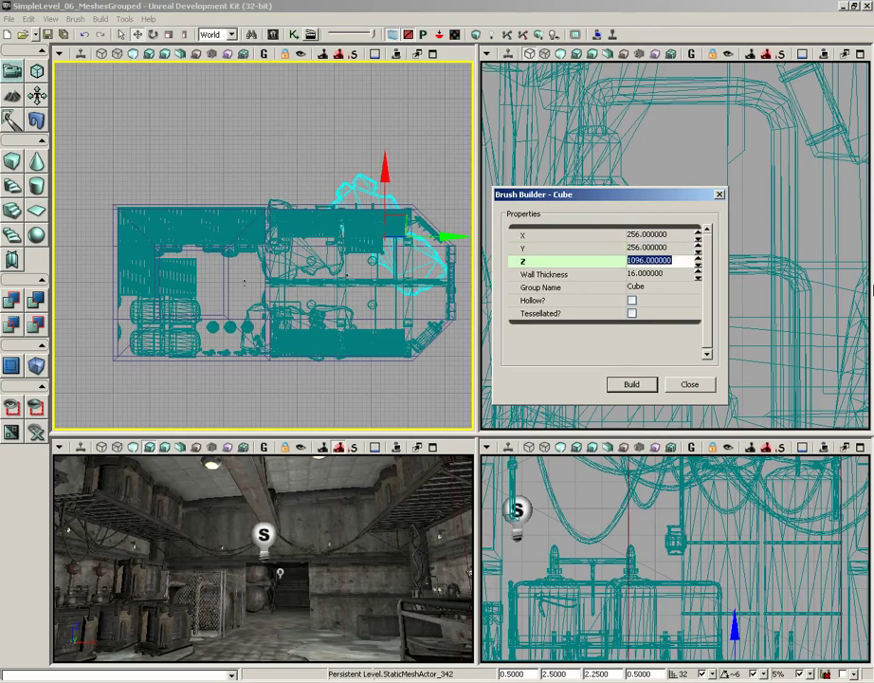
type("256")
left_click(626, 384)
left_click(690, 384)
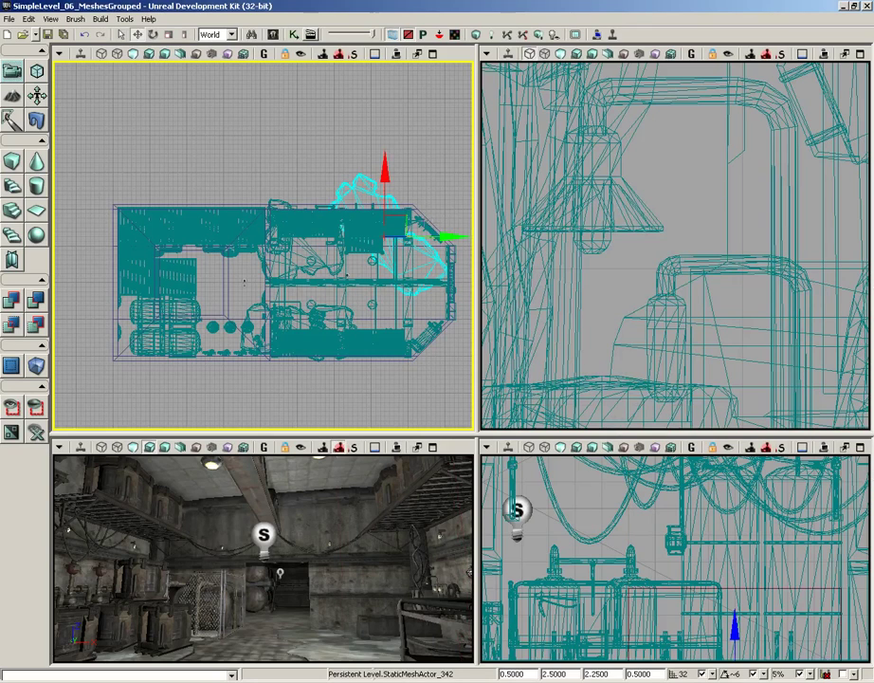
mouse_move(396, 209)
left_mouse_down()
mouse_move(347, 172)
mouse_move(351, 187)
left_mouse_up()
key("ctrl+z")
mouse_move(246, 152)
right_mouse_down()
mouse_move(246, 94)
mouse_move(245, 181)
right_mouse_up()
left_click(261, 132)
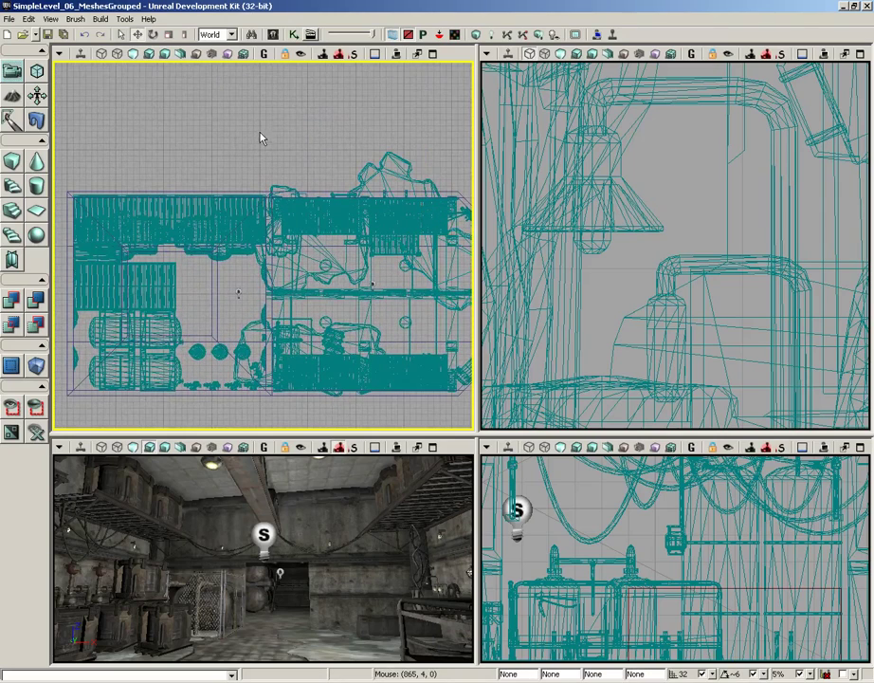
left_click_drag(256, 147, 275, 120)
left_click_drag(340, 520, 339, 493)
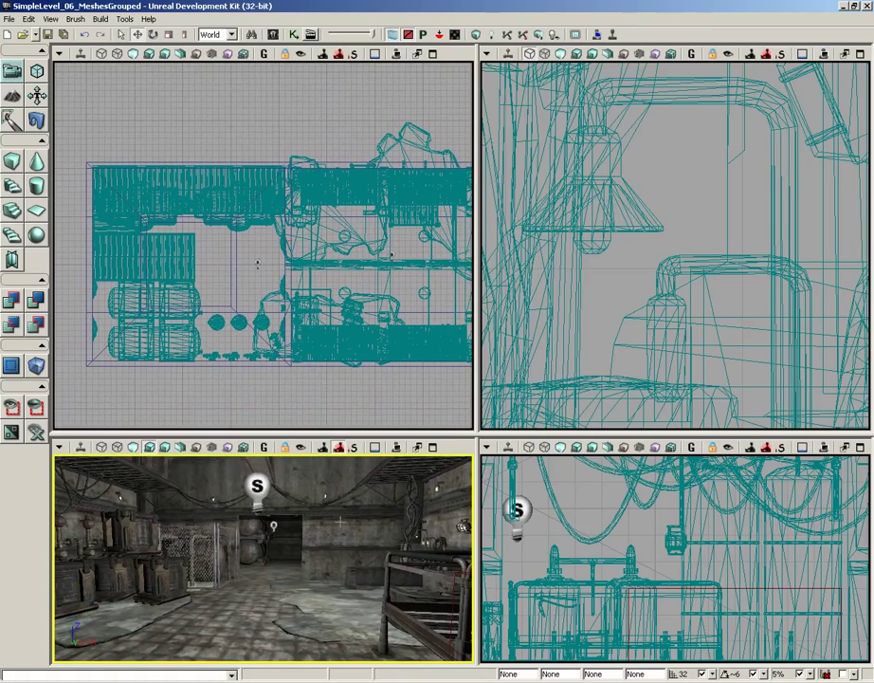
left_click(28, 19)
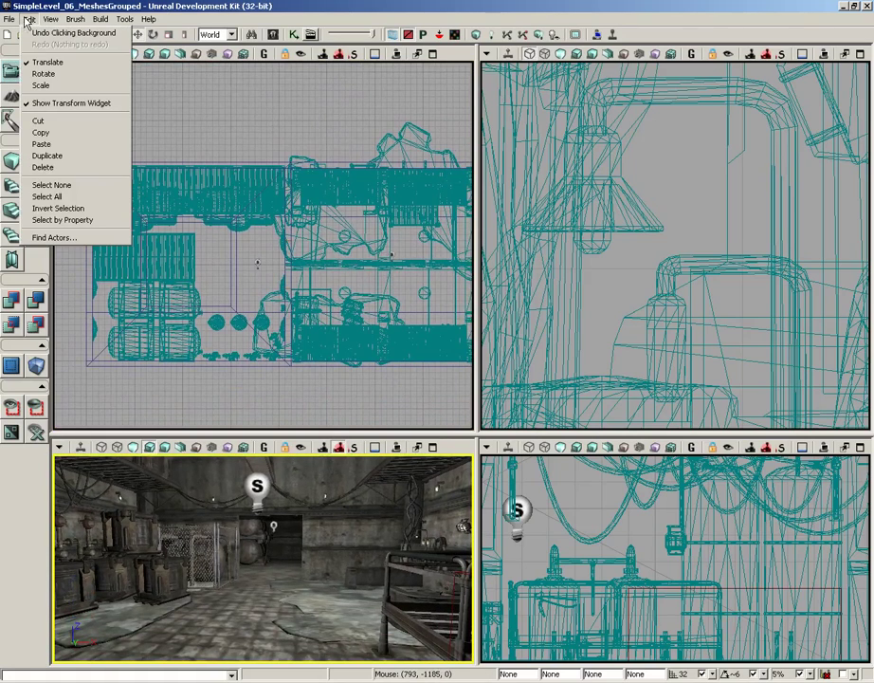
mouse_move(47, 21)
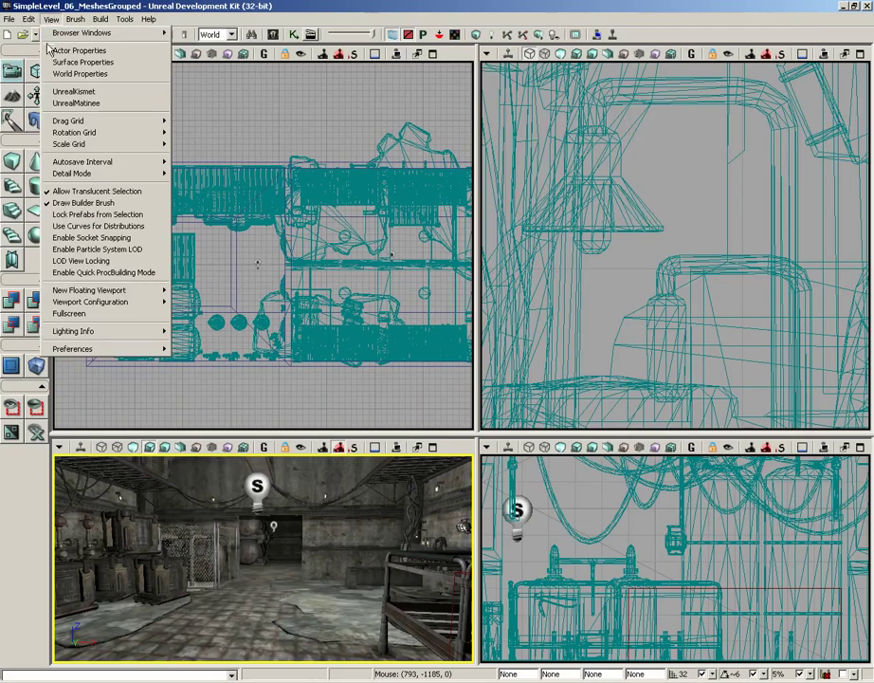
left_click(59, 446)
left_click(59, 447)
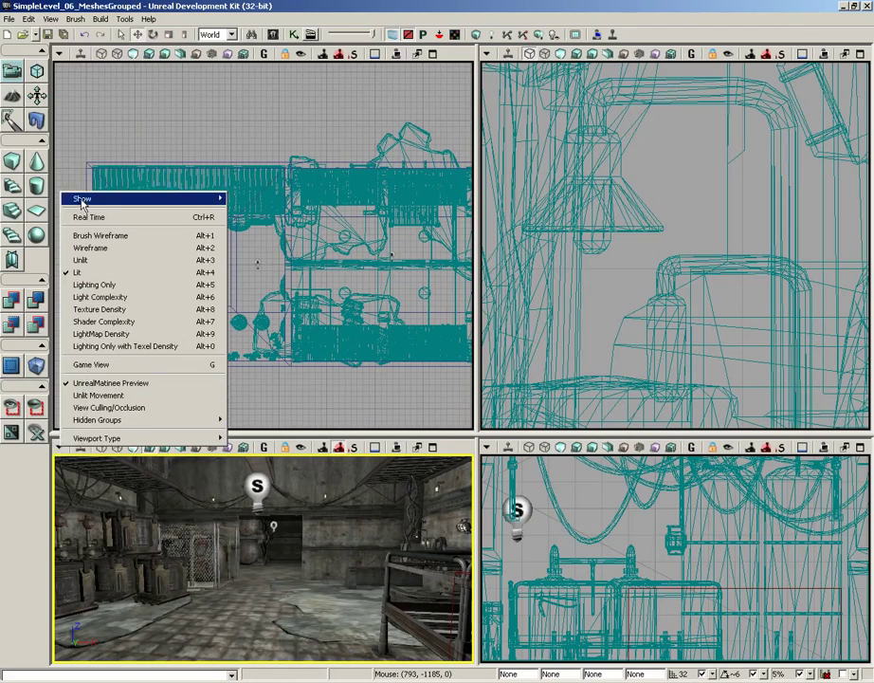
mouse_move(123, 198)
left_click(419, 482)
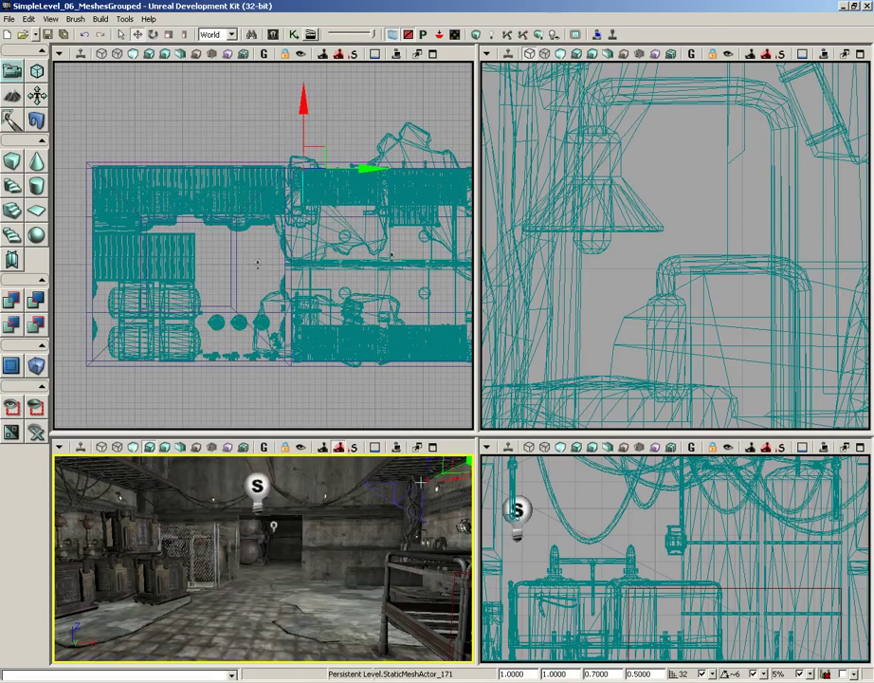
- Locate and select the cube brush in the perspective view and move it to the level's upper-left corner in the top view
middle_click_drag(342, 499, 318, 456)
left_click_drag(318, 456, 415, 536)
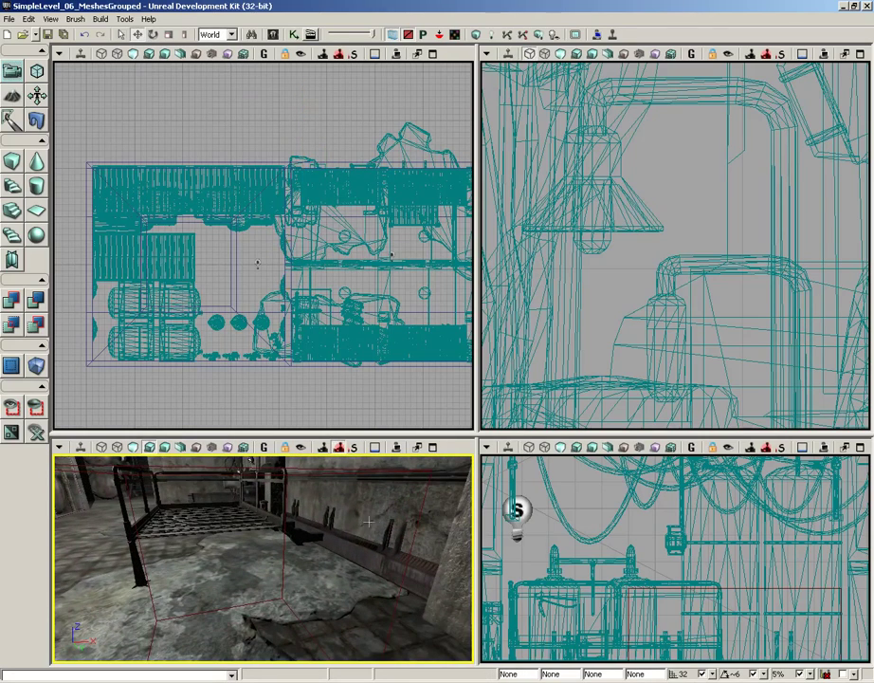
left_click(415, 536)
scroll(401, 197, "down", 3)
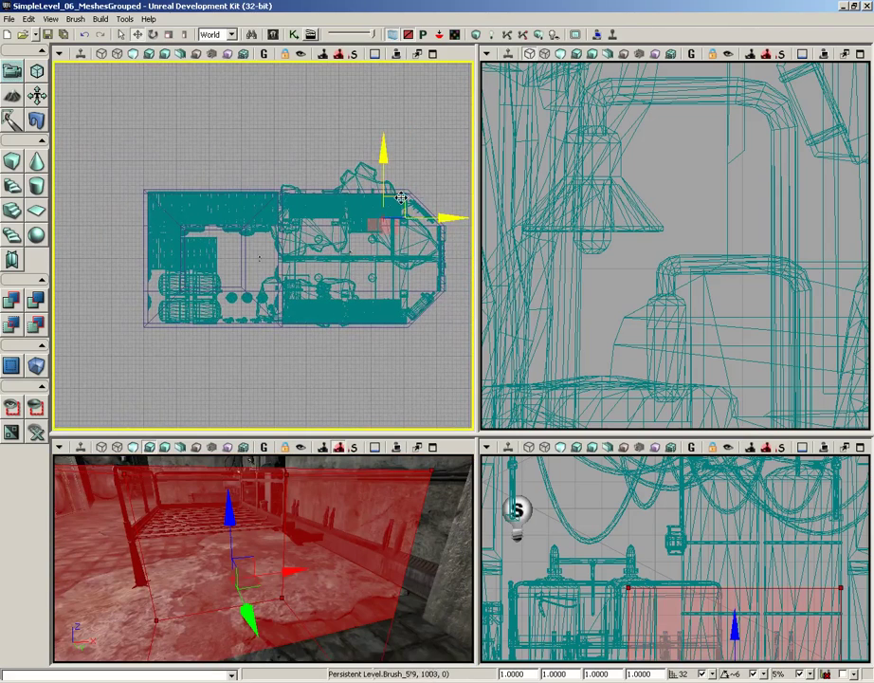
mouse_move(400, 197)
left_mouse_down()
mouse_move(352, 169)
mouse_move(214, 173)
mouse_move(157, 185)
left_mouse_up()
left_click_drag(154, 246, 237, 252)
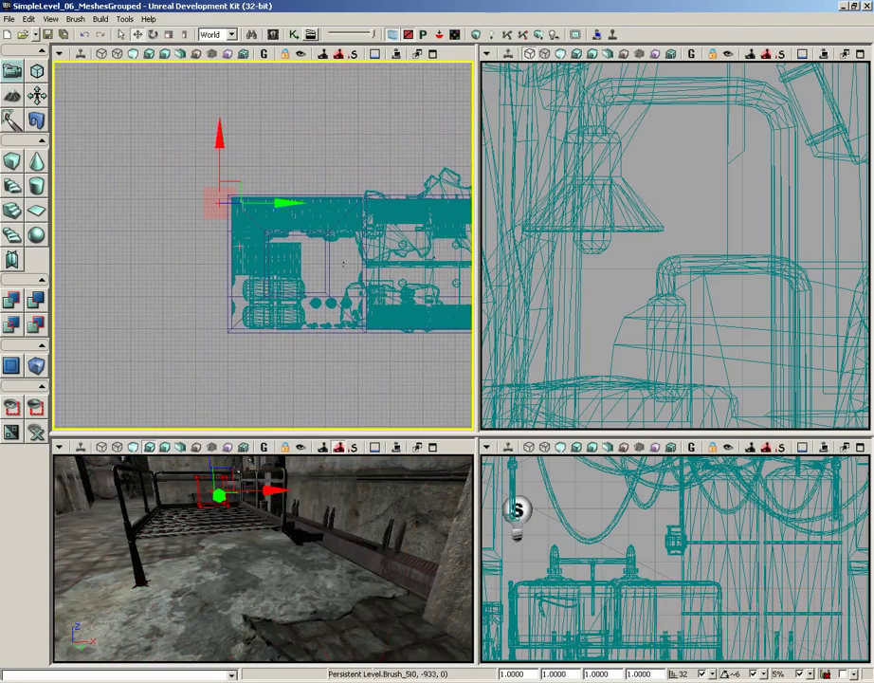
- Maximize the top view, turn off brush polygon display and toggle Game View on and off to refresh the brush outline
left_click(433, 54)
scroll(325, 146, "up", 3)
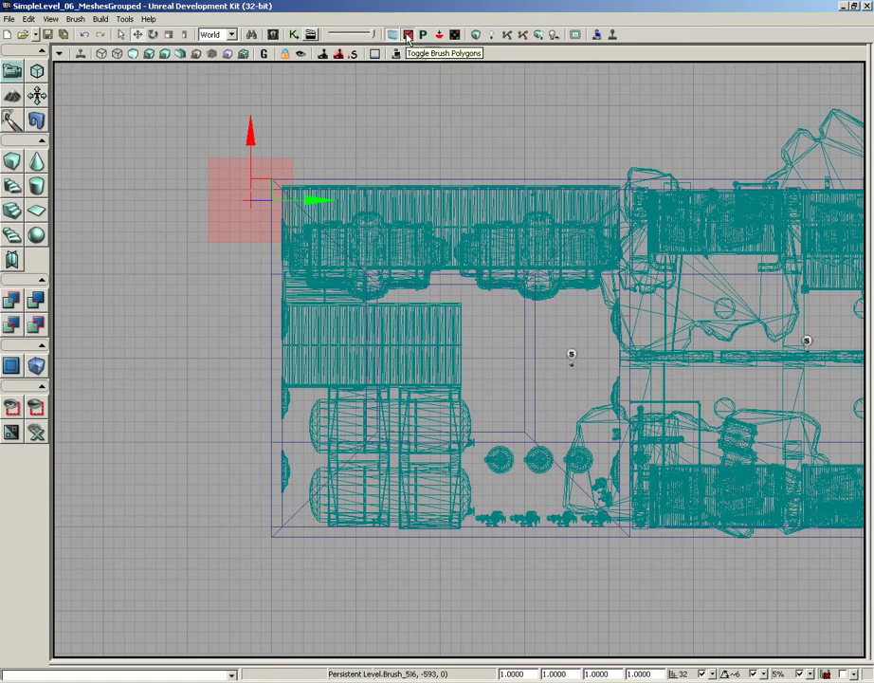
left_click(409, 36)
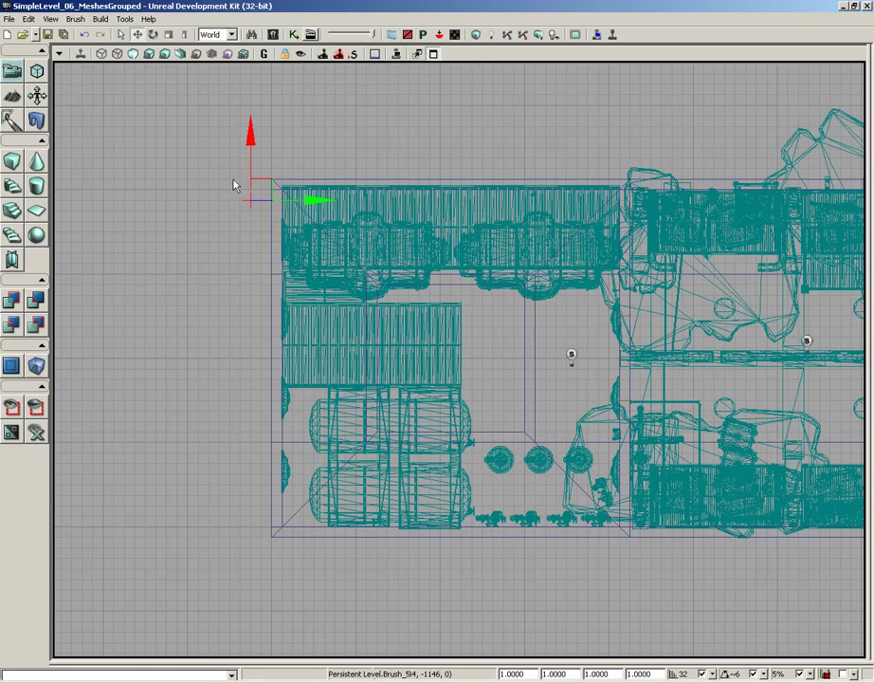
left_click(263, 54)
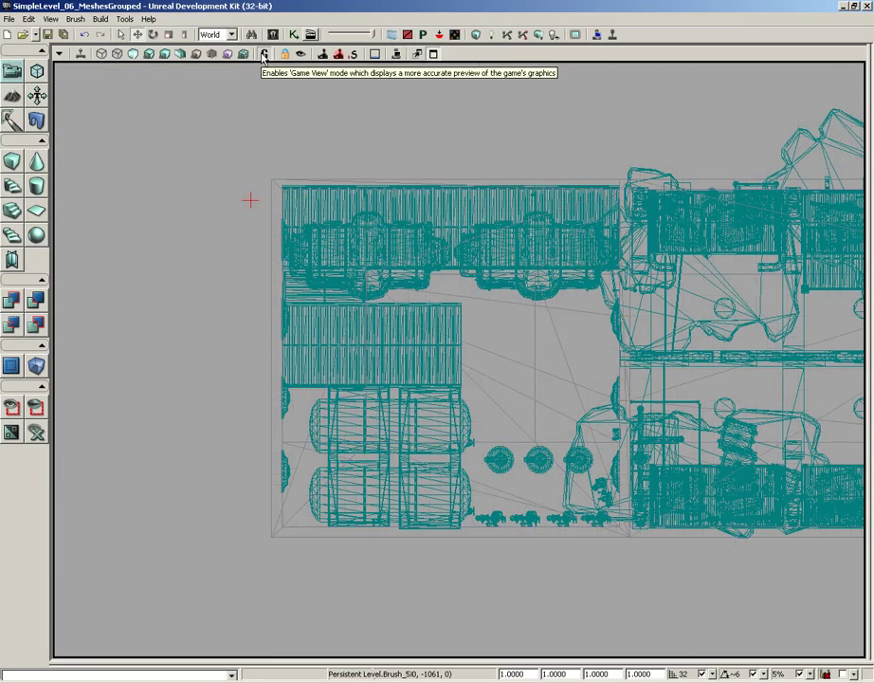
left_click(264, 54)
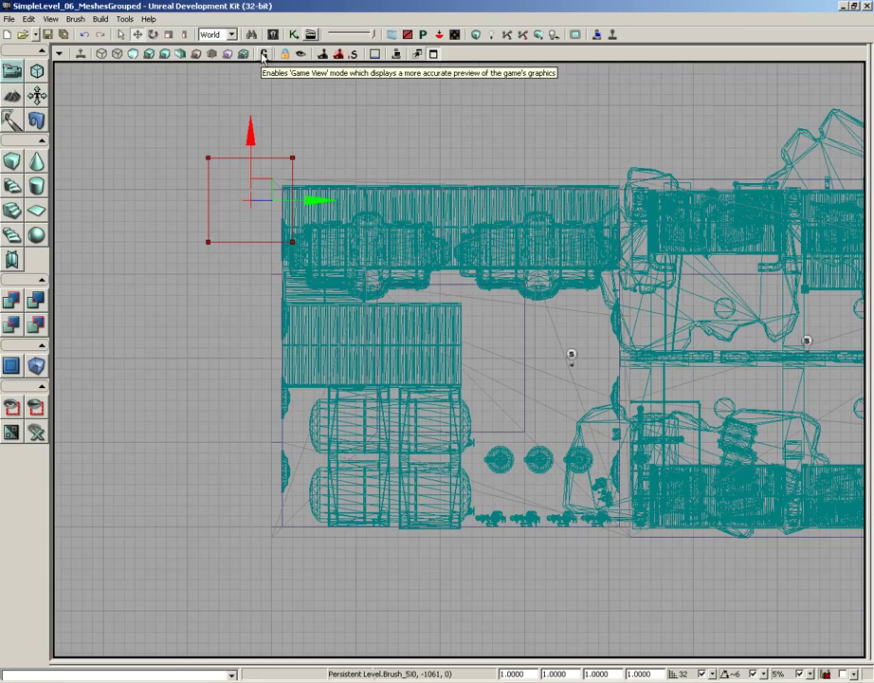
left_click(264, 54)
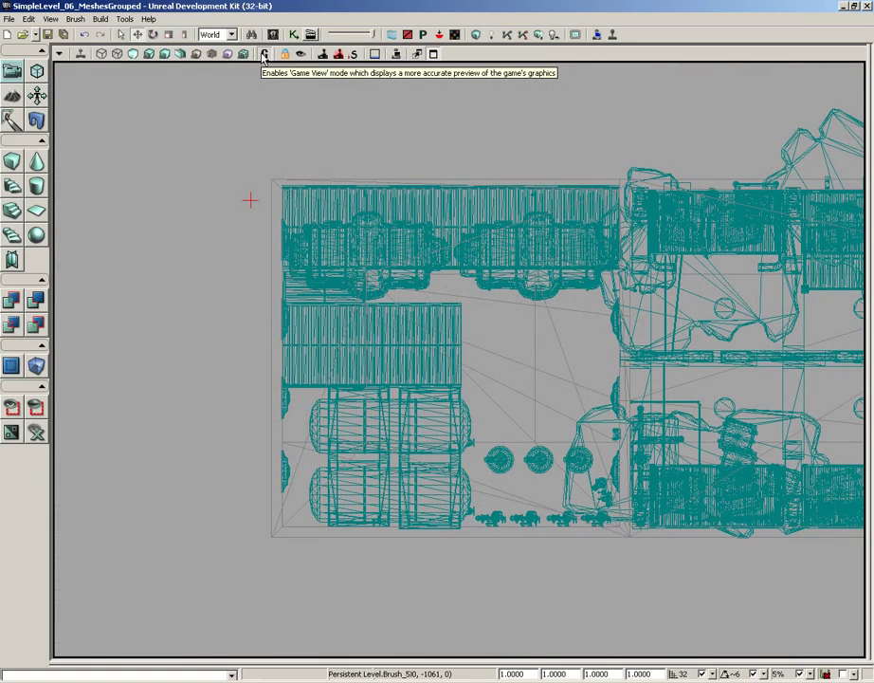
left_click(264, 54)
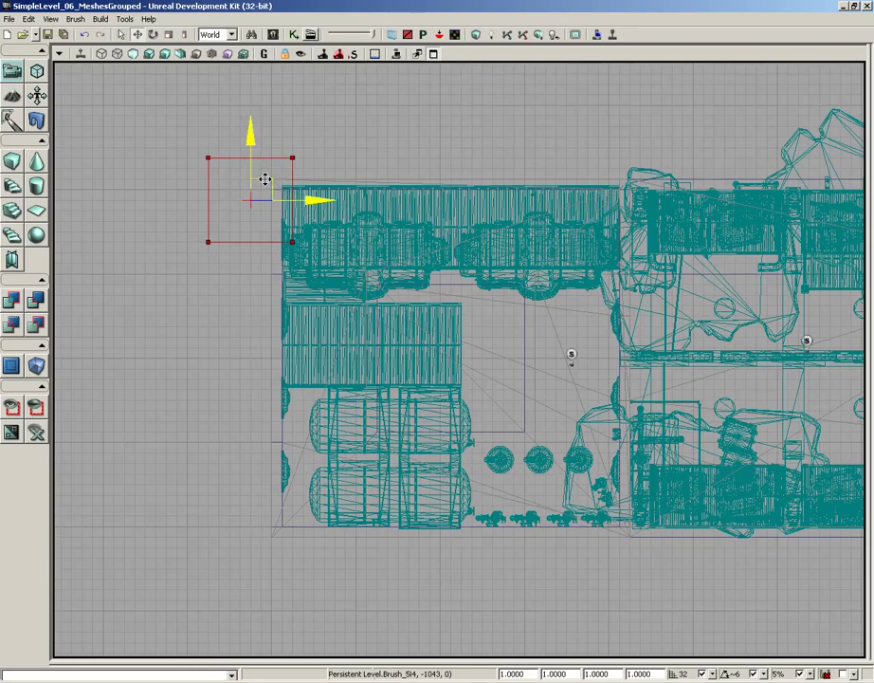
- Show the top view in Brush Wireframe and snap the cube brush's upper-left corner to the level's outer corner
mouse_move(264, 178)
left_mouse_down()
mouse_move(304, 206)
mouse_move(313, 192)
left_mouse_up()
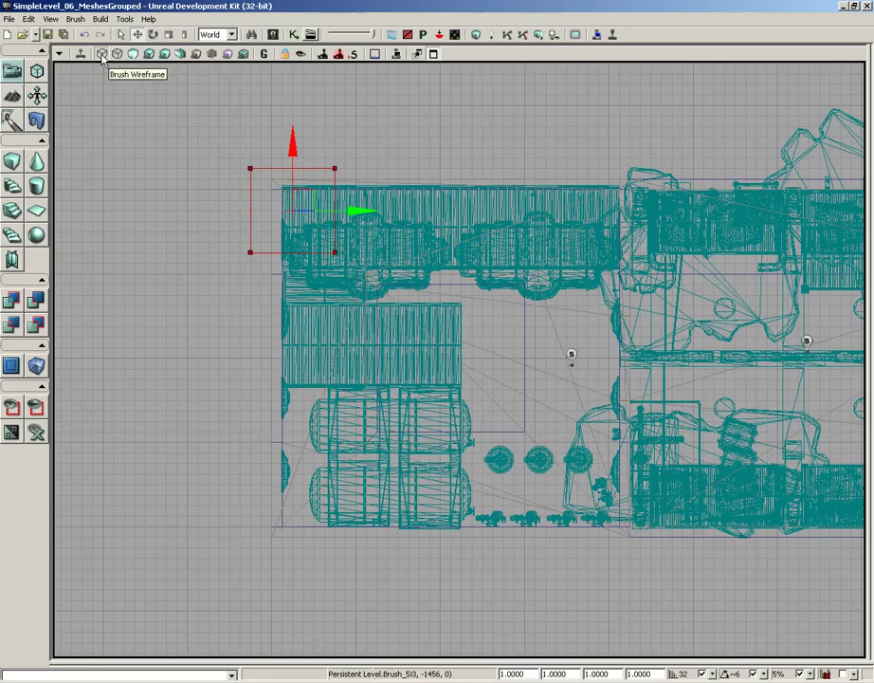
left_click(101, 54)
scroll(248, 172, "up", 5)
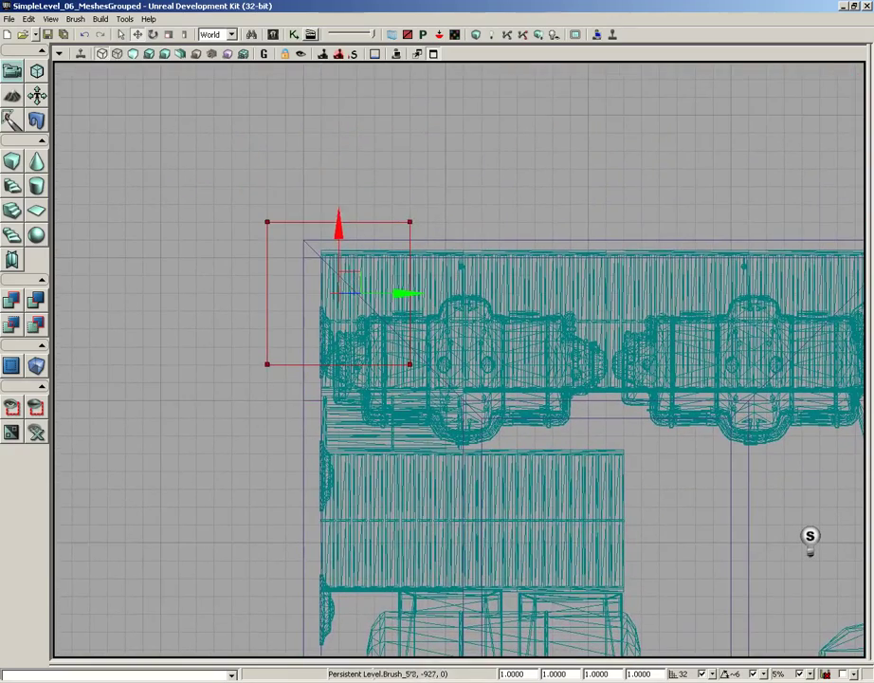
left_click_drag(359, 273, 394, 291)
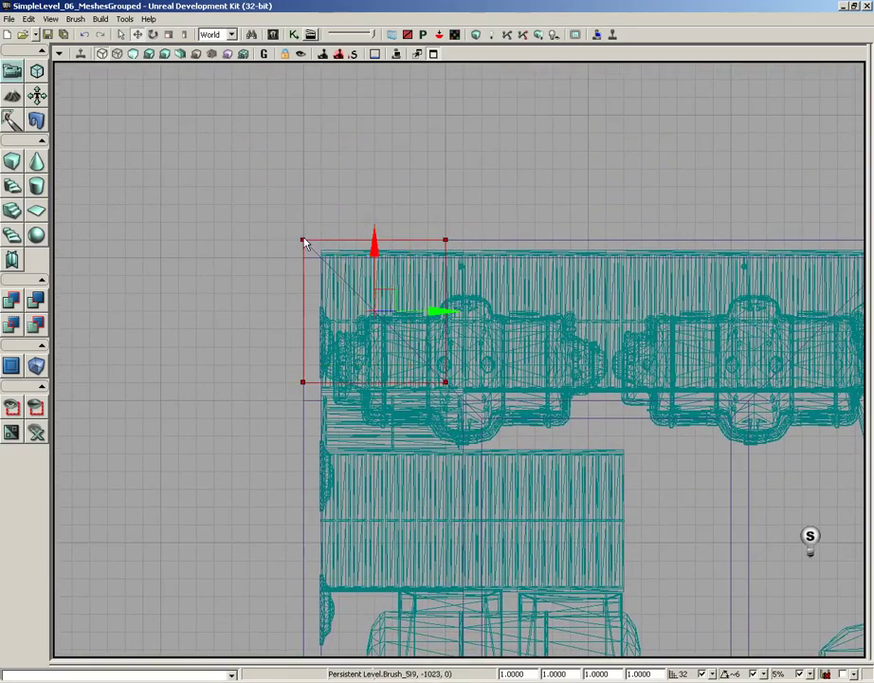
scroll(378, 190, "down", 2)
left_click_drag(371, 161, 228, 74)
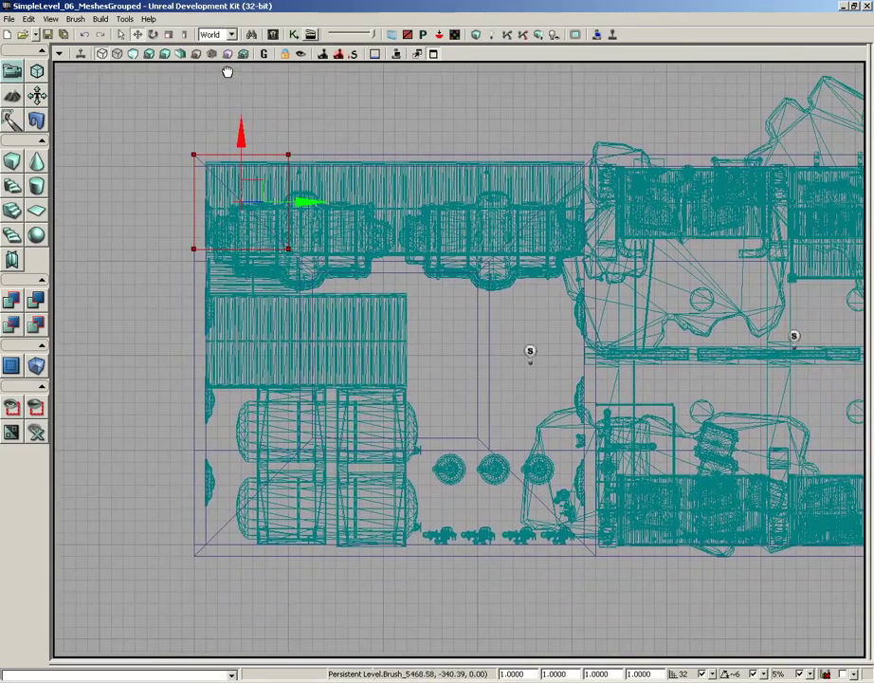
- Enter geometry mode and extend the brush's lower vertices to the level's lower outer edge in the top view
left_click(36, 70)
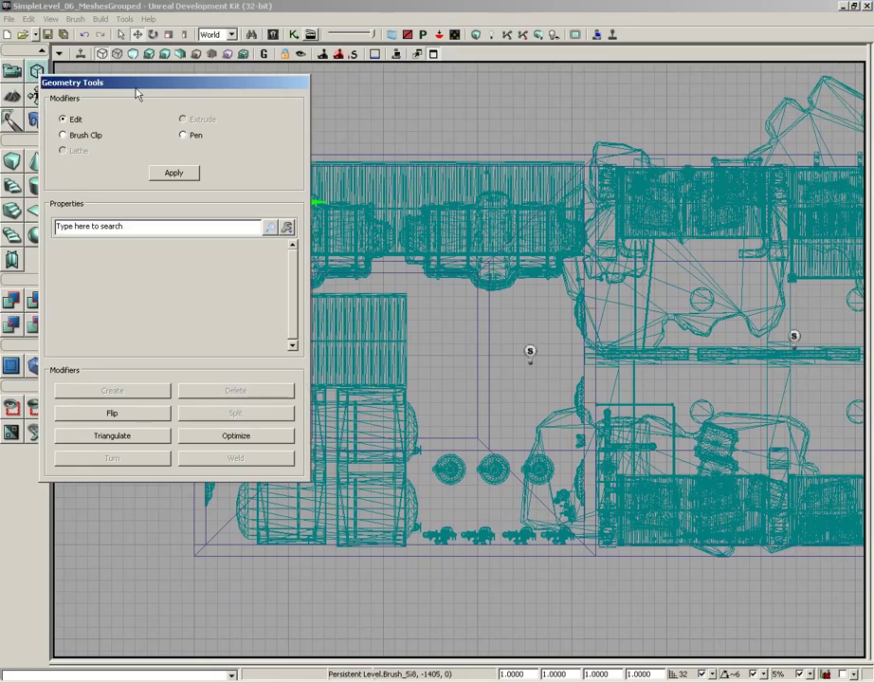
left_click_drag(136, 92, 649, 125)
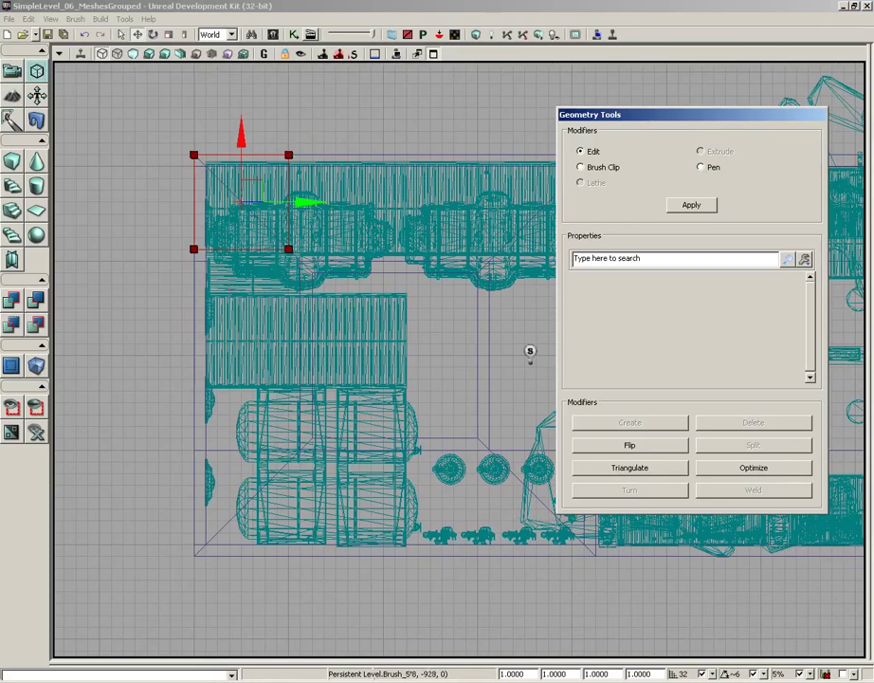
mouse_move(147, 289)
left_mouse_down("ctrl+alt")
mouse_move(221, 283)
mouse_move(303, 235)
left_mouse_up("ctrl+alt")
mouse_move(289, 183)
left_mouse_down()
mouse_move(299, 504)
mouse_move(301, 495)
left_mouse_up()
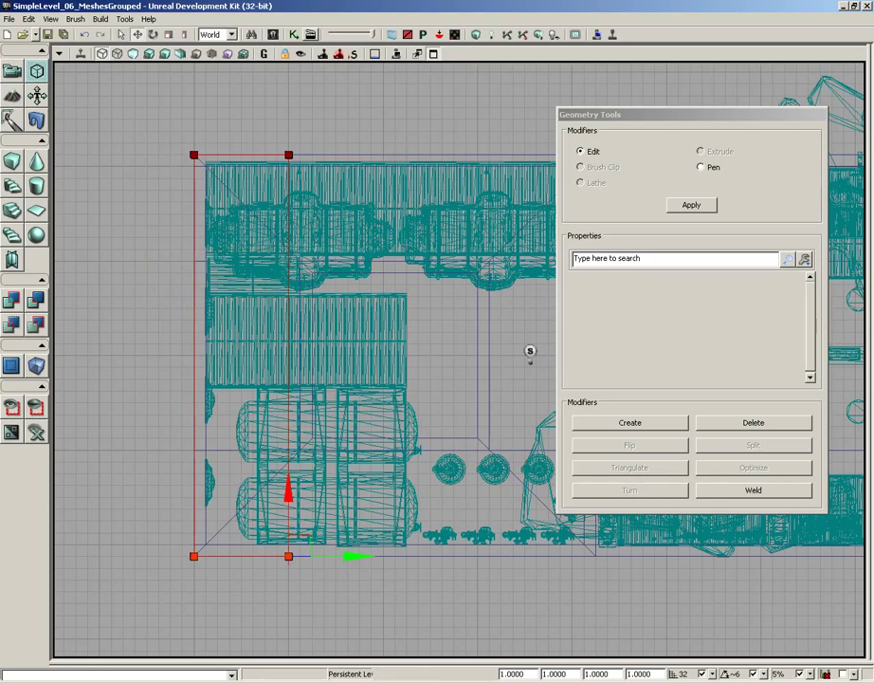
- Extend the brush's right-hand vertices to the far right end of the level in the top view
mouse_move(341, 121)
left_mouse_down("ctrl+alt")
mouse_move(289, 560)
mouse_move(256, 592)
left_mouse_up("ctrl+alt")
scroll(431, 230, "down", 3)
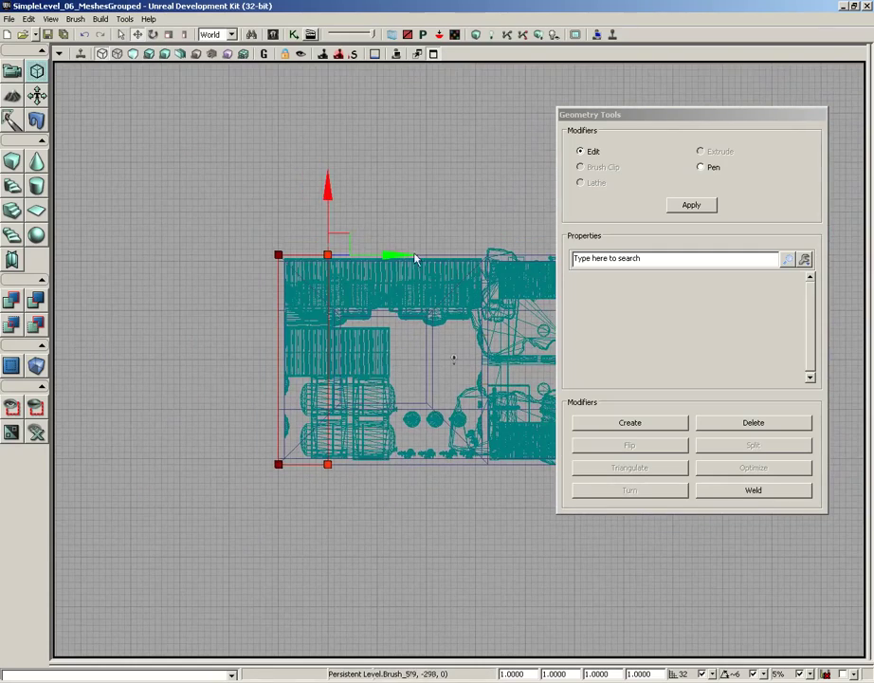
left_click_drag(396, 249, 610, 256)
left_click_drag(486, 236, 156, 213)
left_click_drag(296, 238, 470, 261)
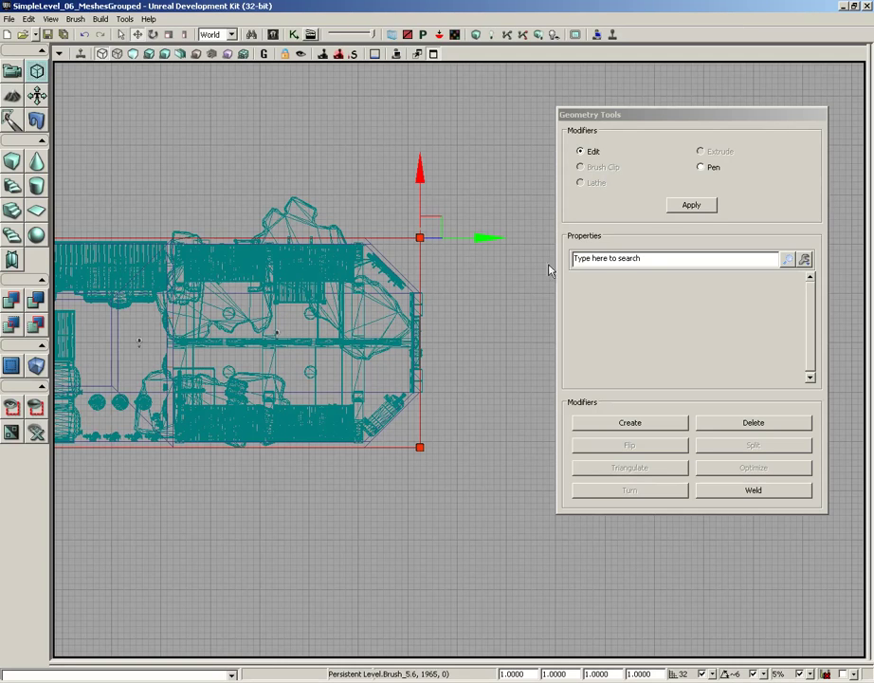
- Switch from the maximized top view to the maximized front view and move the Geometry Tools window clear of the level
left_click(434, 54)
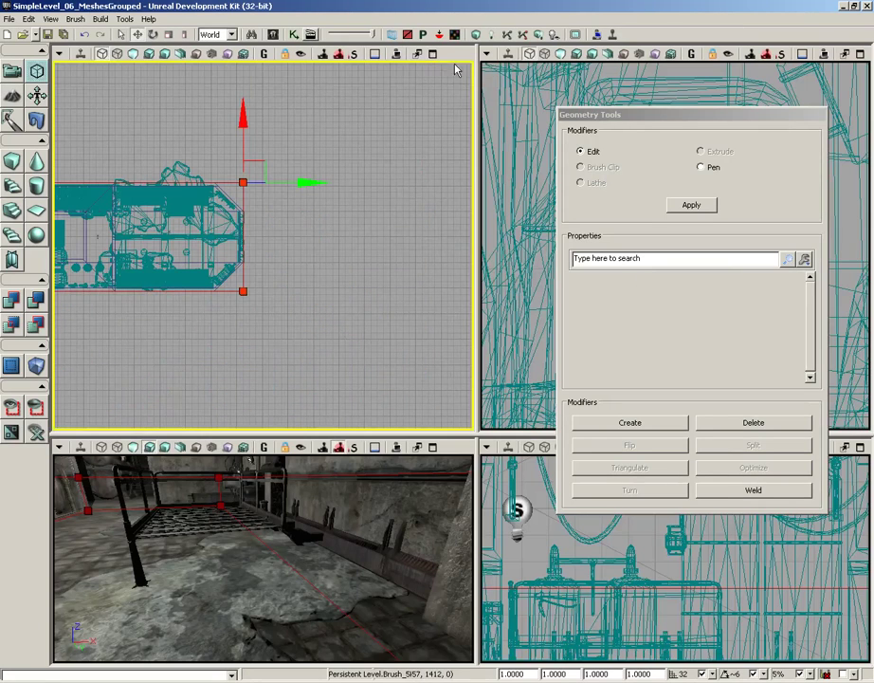
left_click_drag(660, 114, 196, 99)
scroll(538, 68, "down", 10)
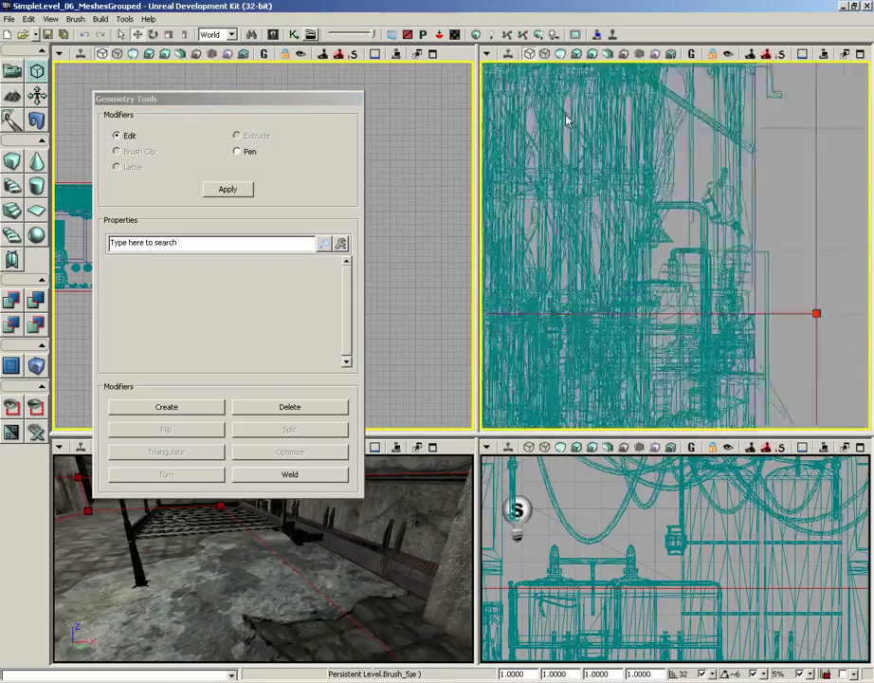
left_click_drag(641, 272, 762, 262)
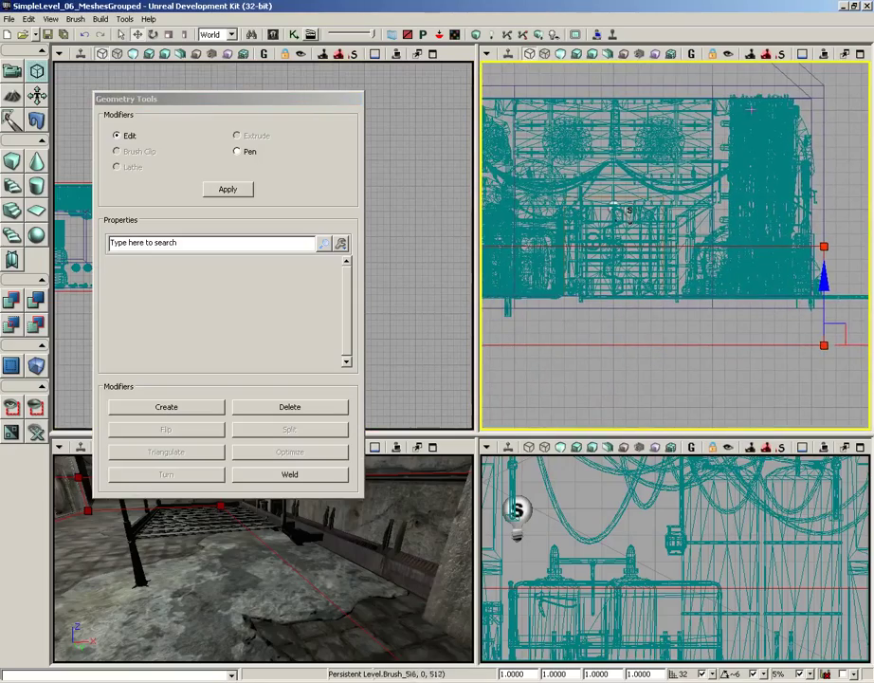
left_click(860, 54)
scroll(591, 239, "down", 4)
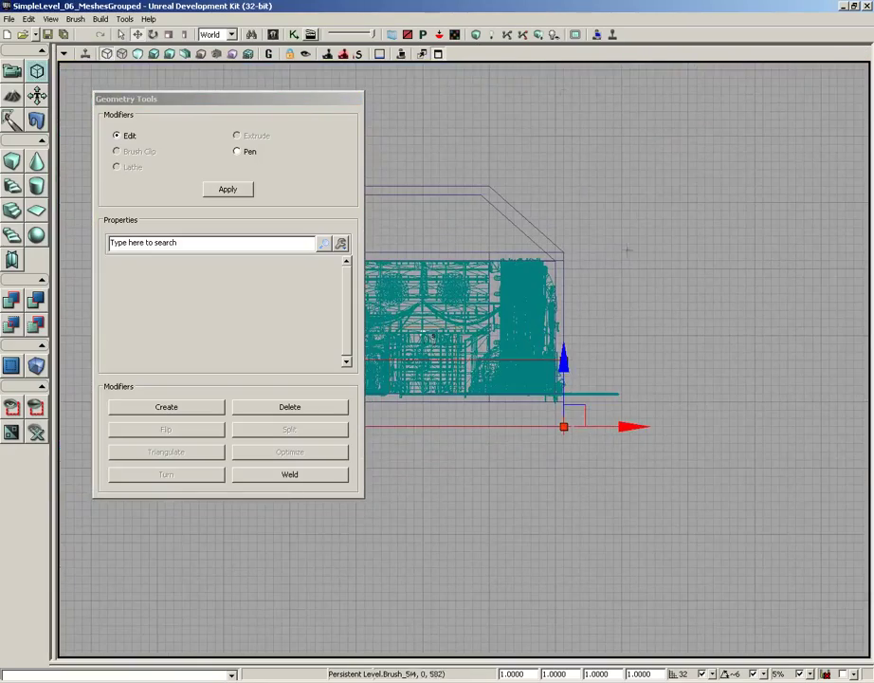
left_click_drag(257, 101, 748, 145)
left_click_drag(422, 215, 353, 217)
scroll(347, 230, "up", 2)
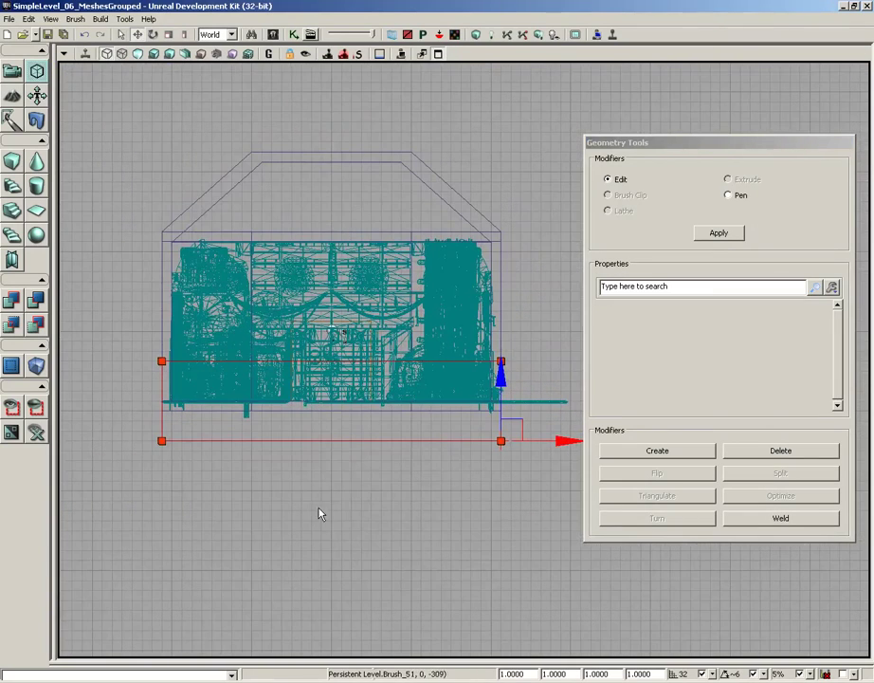
- Refresh the brush outline with Game View and raise the whole brush so its base meets the level's lower outer edge
left_click(319, 476)
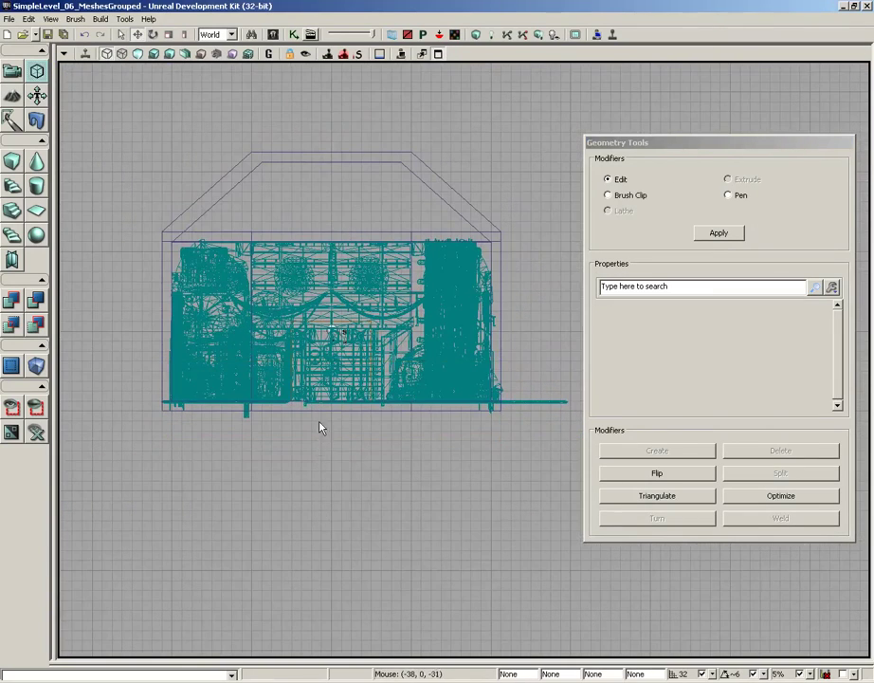
left_click(268, 54)
left_click(269, 54)
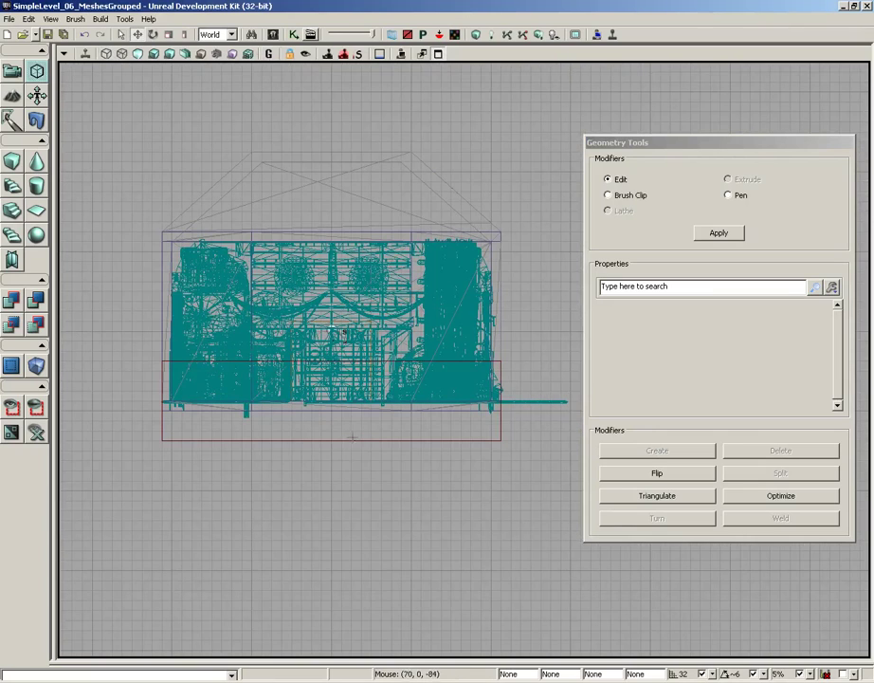
left_click(344, 439)
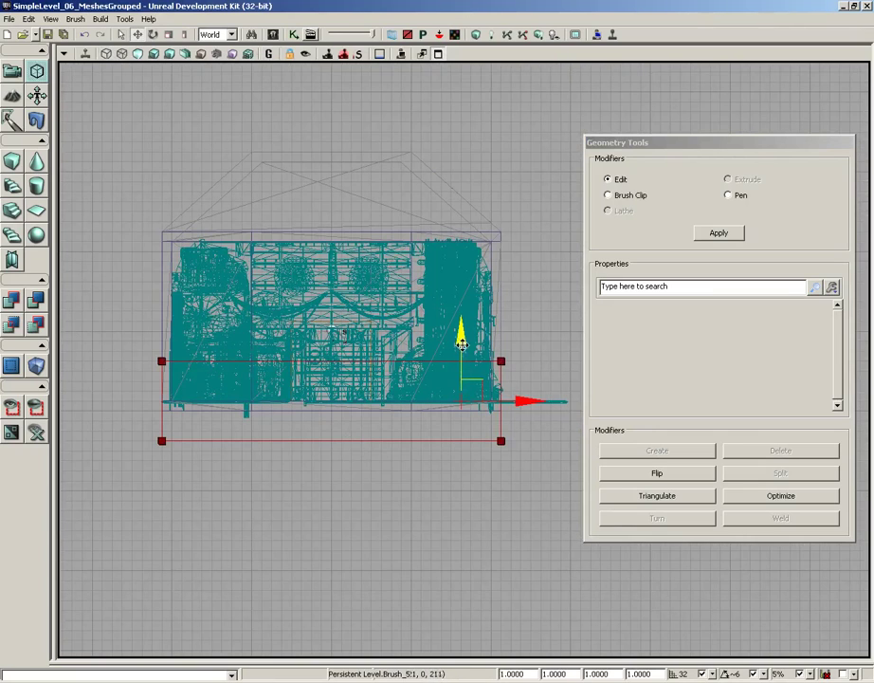
left_click_drag(461, 332, 464, 304)
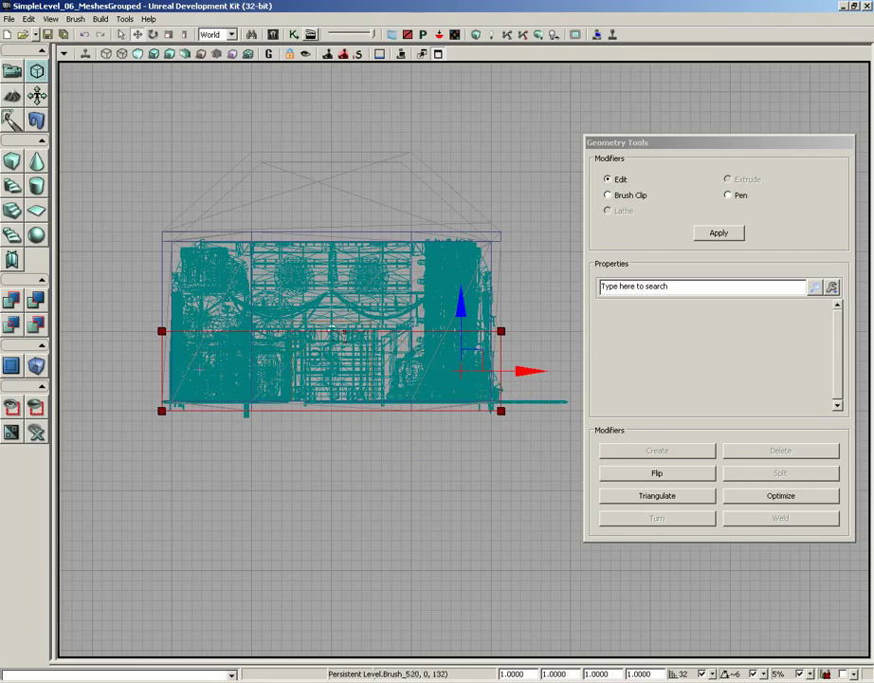
- Raise the brush's upper vertices to the peak of the roof in the front view and leave geometry mode
mouse_move(113, 309)
left_mouse_down("ctrl+alt")
mouse_move(166, 339)
mouse_move(540, 341)
left_mouse_up("ctrl+alt")
left_click_drag(501, 258, 512, 71)
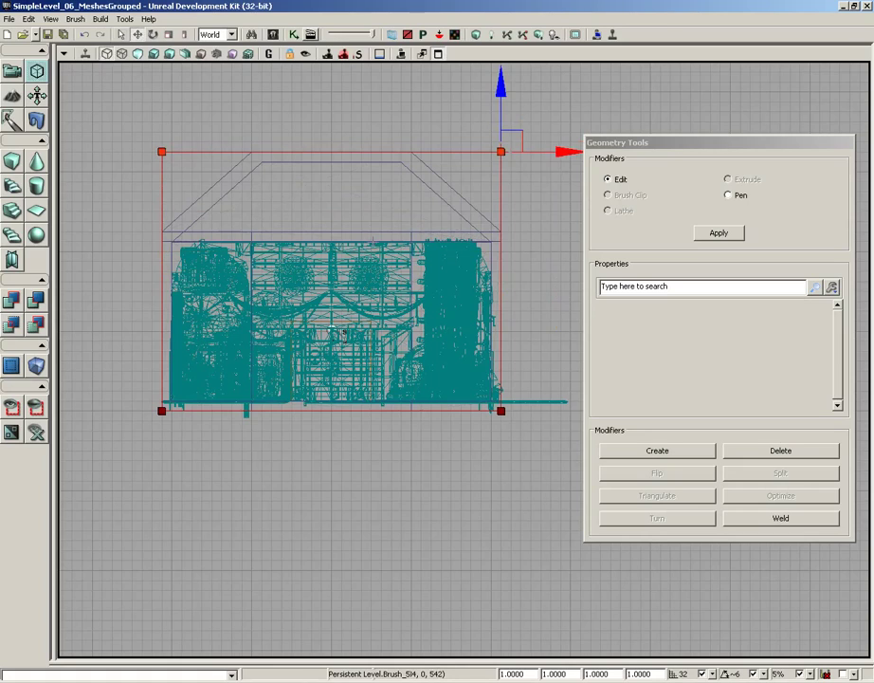
left_click(11, 71)
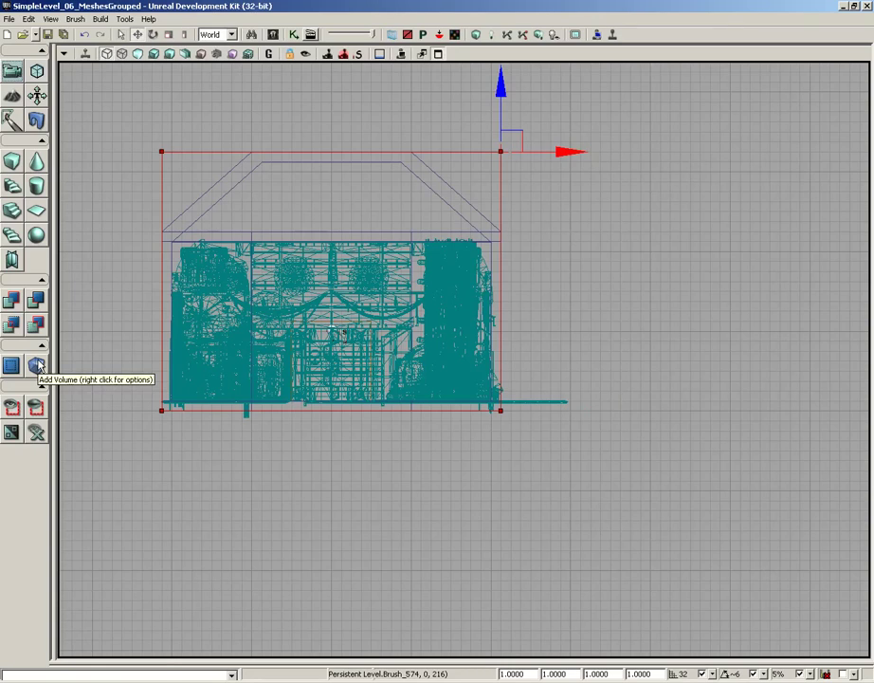
- Add a LightmassImportanceVolume from the builder brush, move the builder brush away from the level and select the new volume
right_click(37, 365)
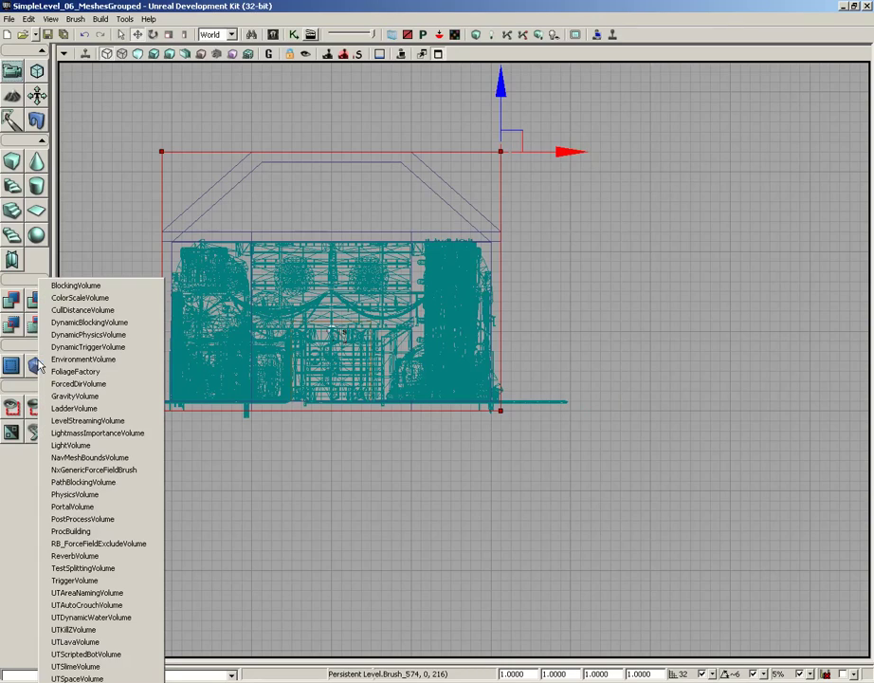
left_click(140, 434)
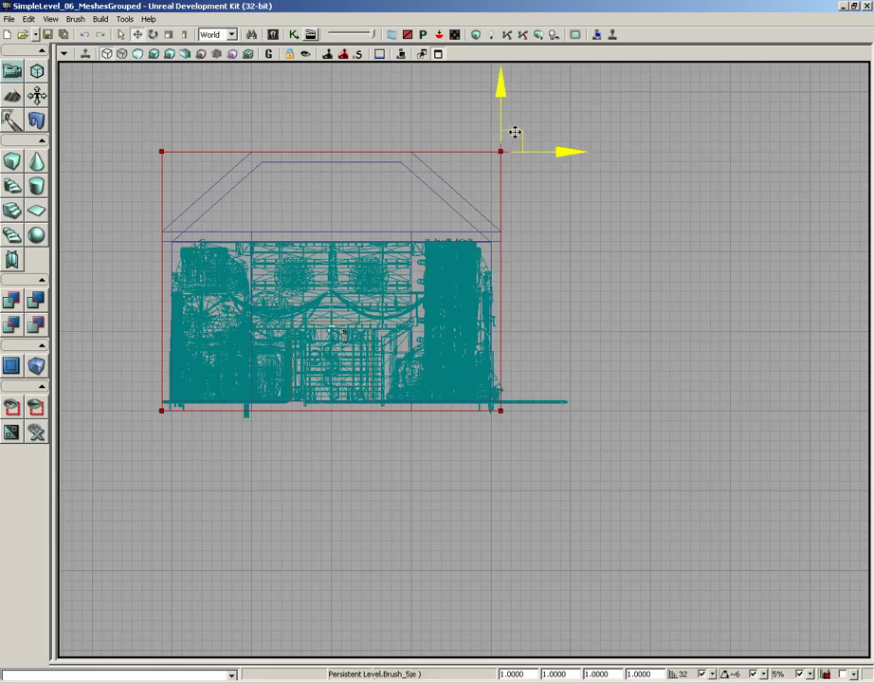
mouse_move(515, 131)
left_mouse_down()
mouse_move(754, 341)
mouse_move(841, 513)
left_mouse_up()
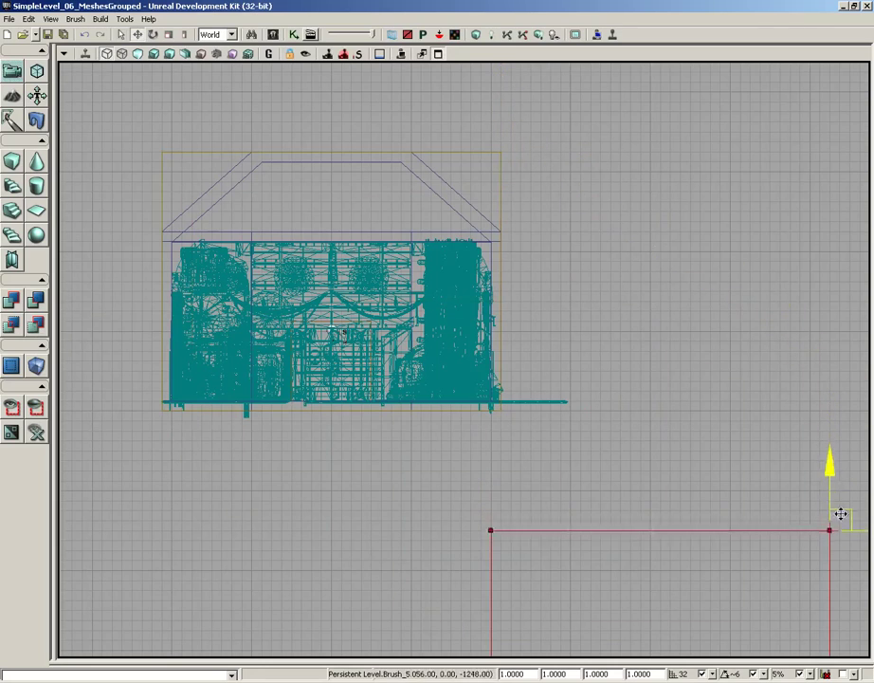
left_click(499, 169)
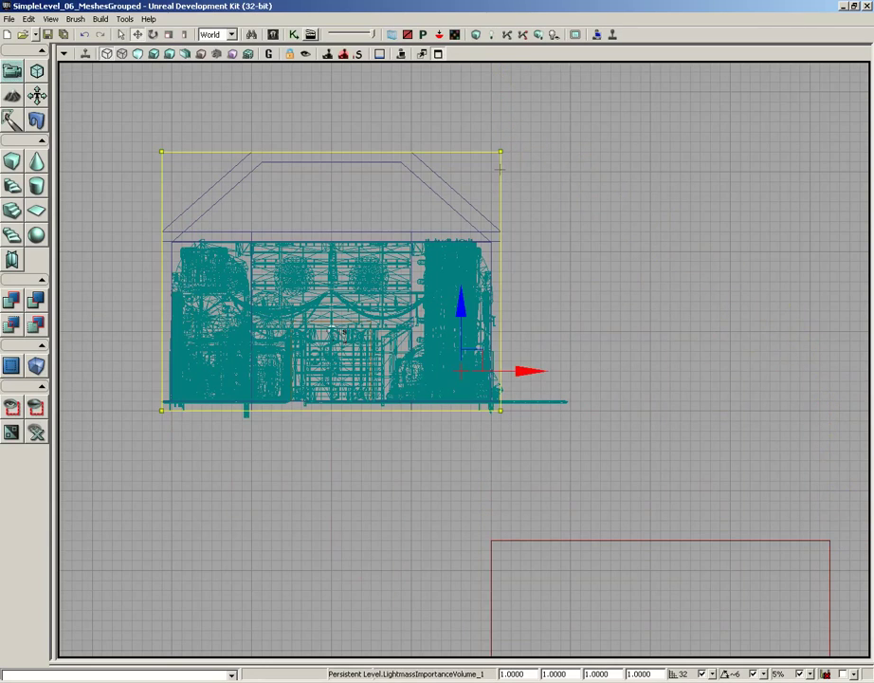
- Maximize the perspective view on the room with the bunk bed and build the entire level
left_click(438, 53)
left_click_drag(322, 545, 251, 455)
left_click_drag(430, 433, 431, 275)
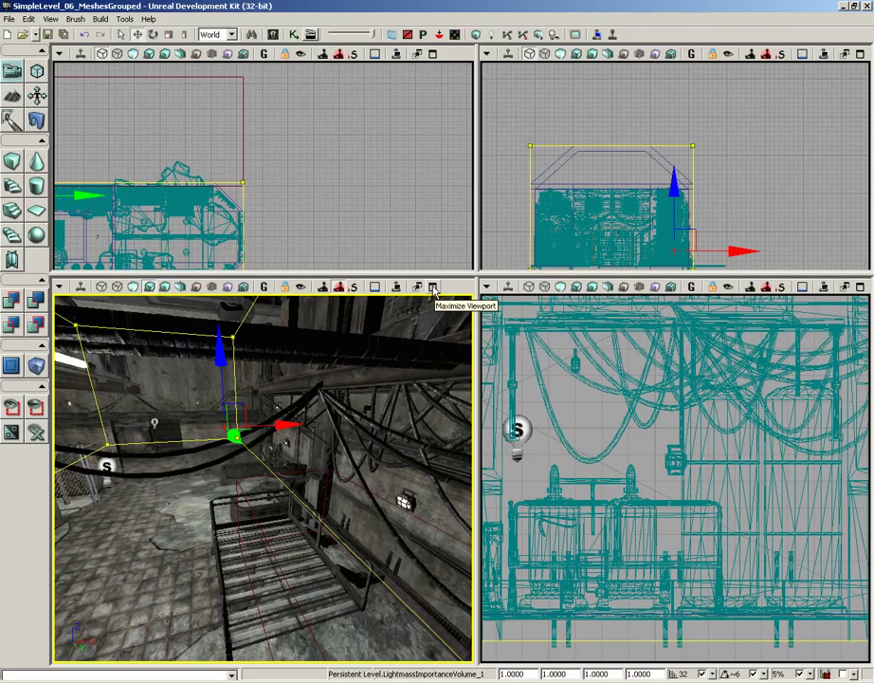
left_click(435, 291)
left_click_drag(458, 299, 453, 324)
right_click_drag(453, 324, 350, 289)
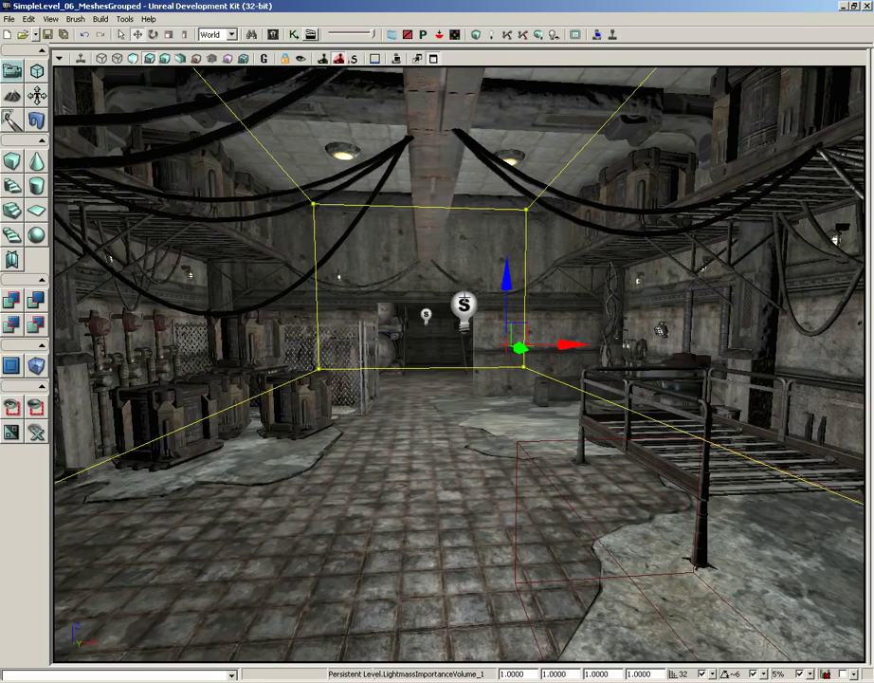
left_click(539, 36)
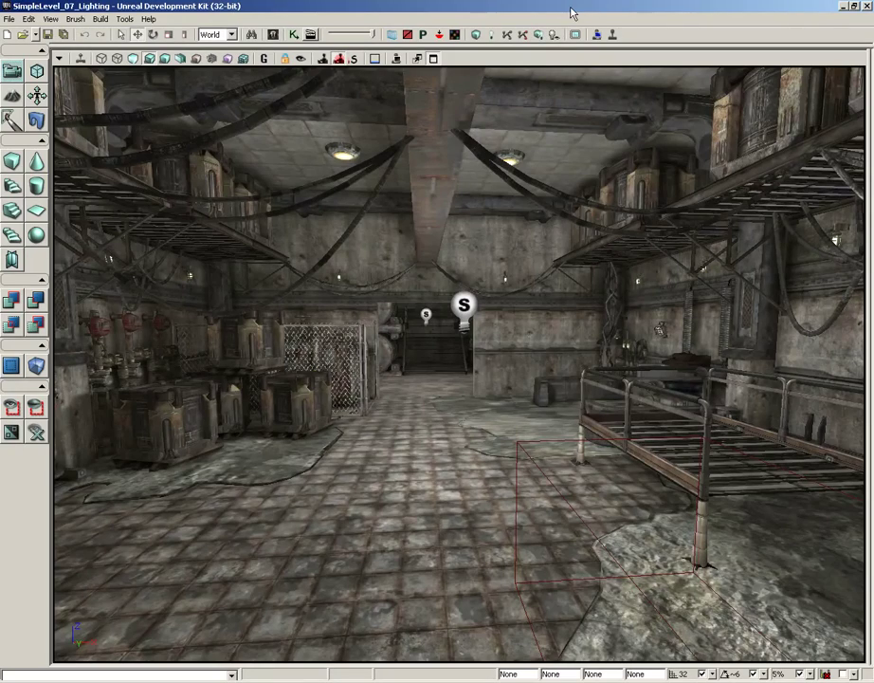
- Examine the Lightmass lighting throughout both rooms of SimpleLevel_07_Lighting in the perspective view
right_click_drag(465, 384, 317, 419)
left_click_drag(459, 390, 470, 109)
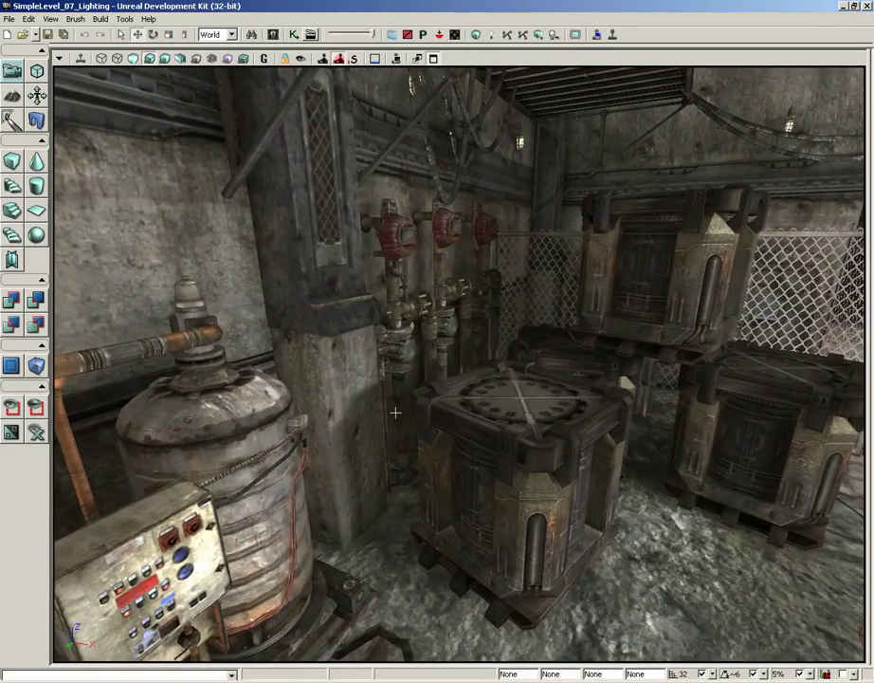
left_click_drag(398, 448, 454, 423)
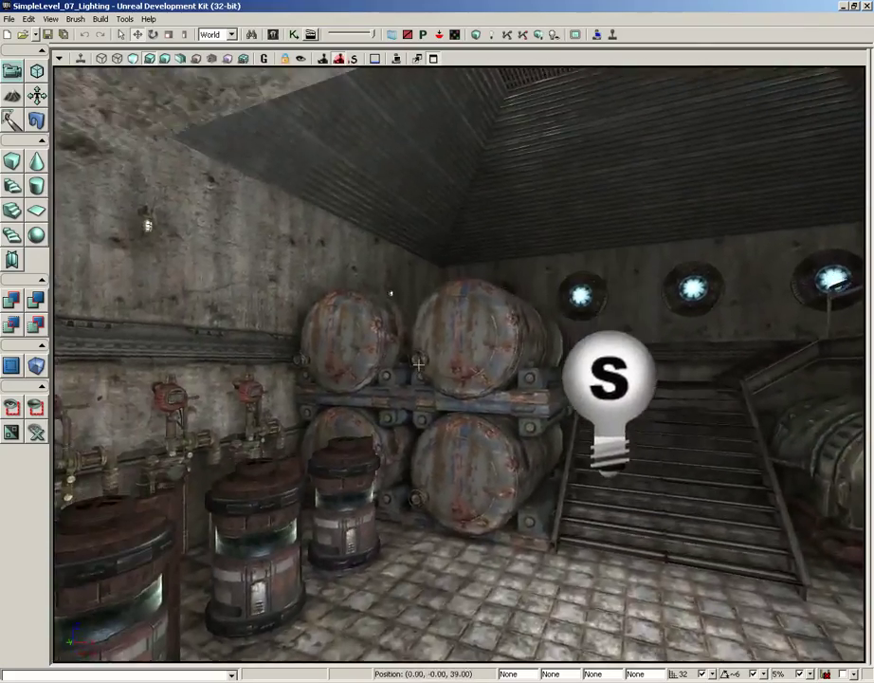
left_click_drag(418, 363, 433, 310)
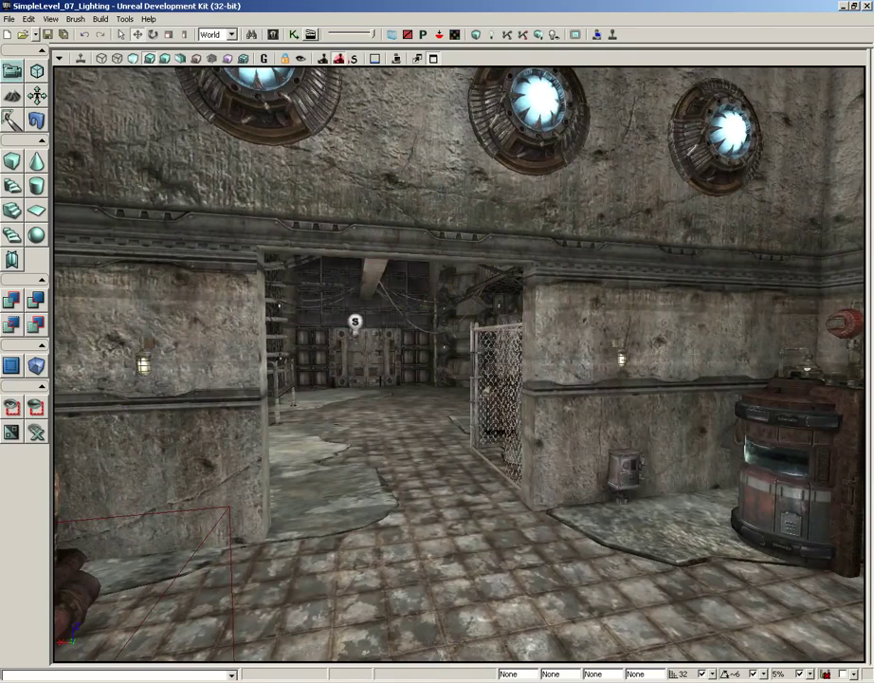
left_click_drag(602, 511, 313, 436)
- Raise the point light in the room with the bunk bed and inspect the room from the opposite direction
left_click(472, 291)
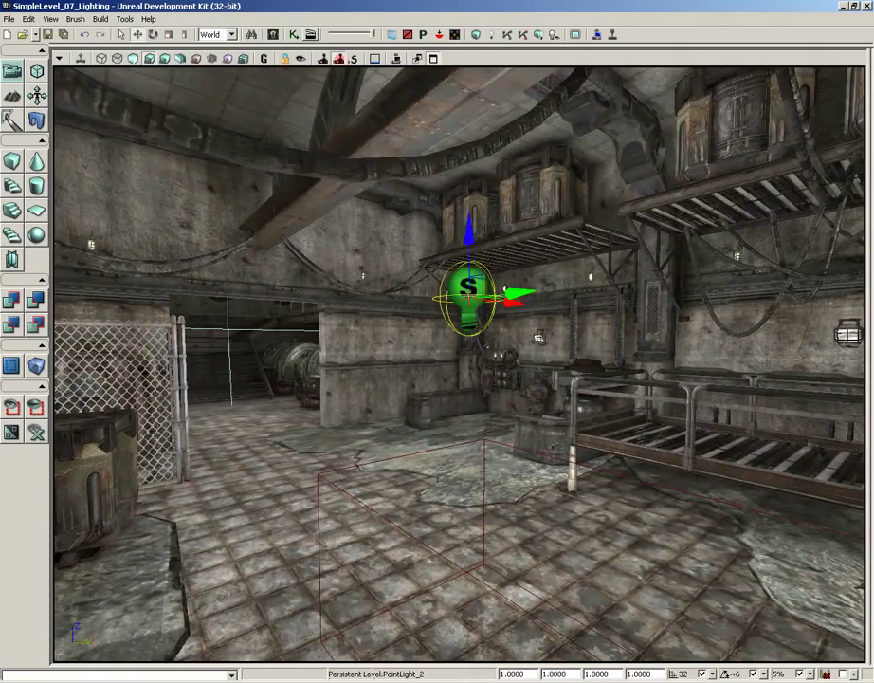
left_click_drag(474, 235, 474, 201)
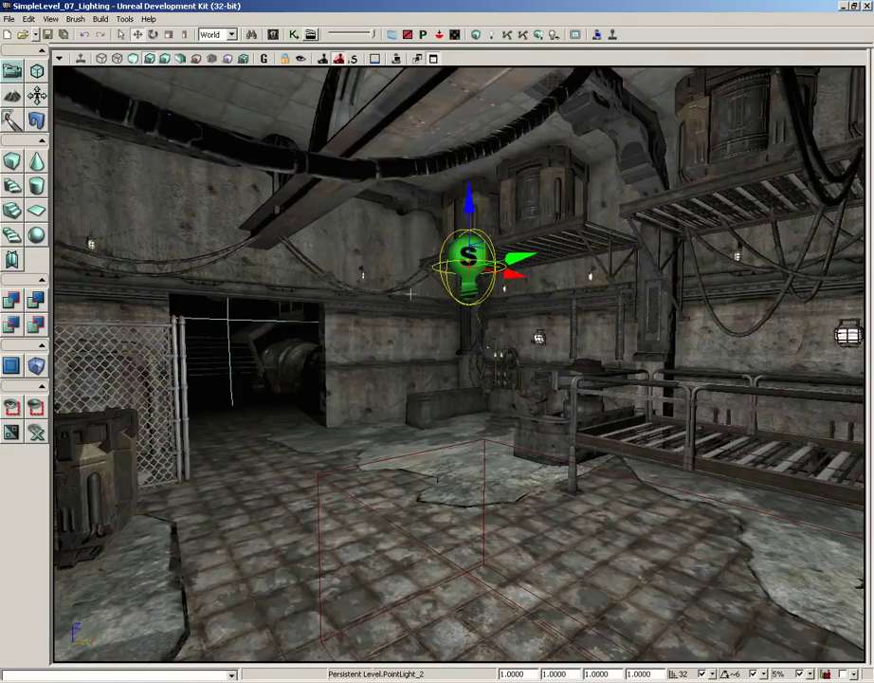
left_click_drag(326, 361, 468, 62)
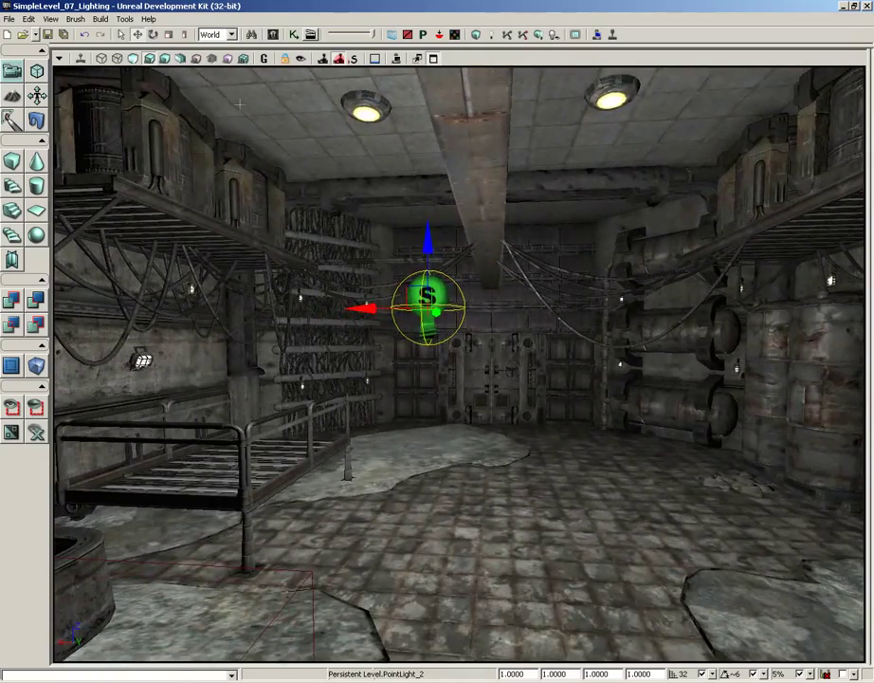
- Restore the four-viewport layout with a larger top view and set the selected point light's radius to 1600
left_click(433, 58)
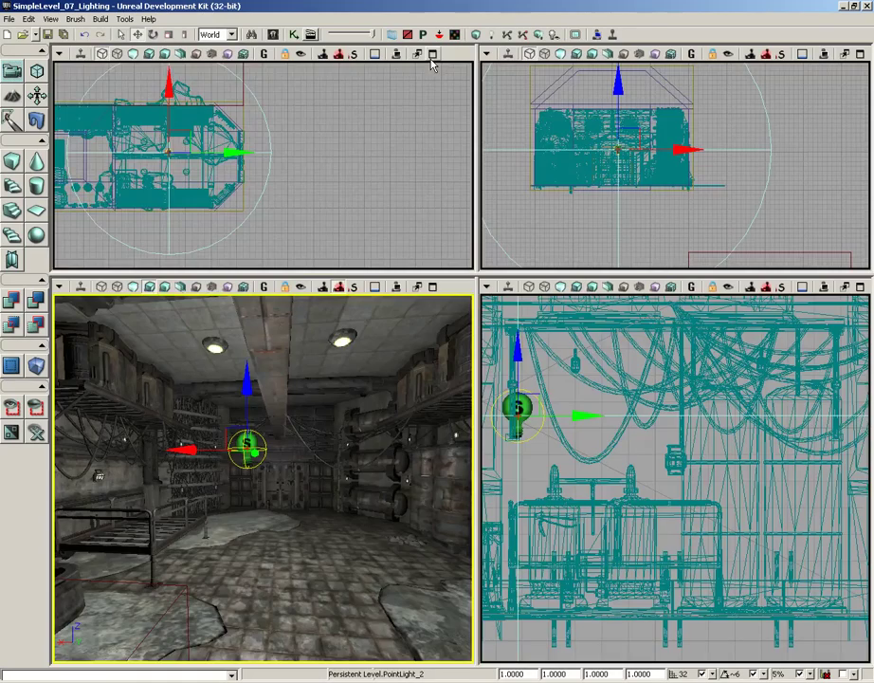
left_click_drag(371, 274, 370, 402)
left_click_drag(360, 297, 454, 296)
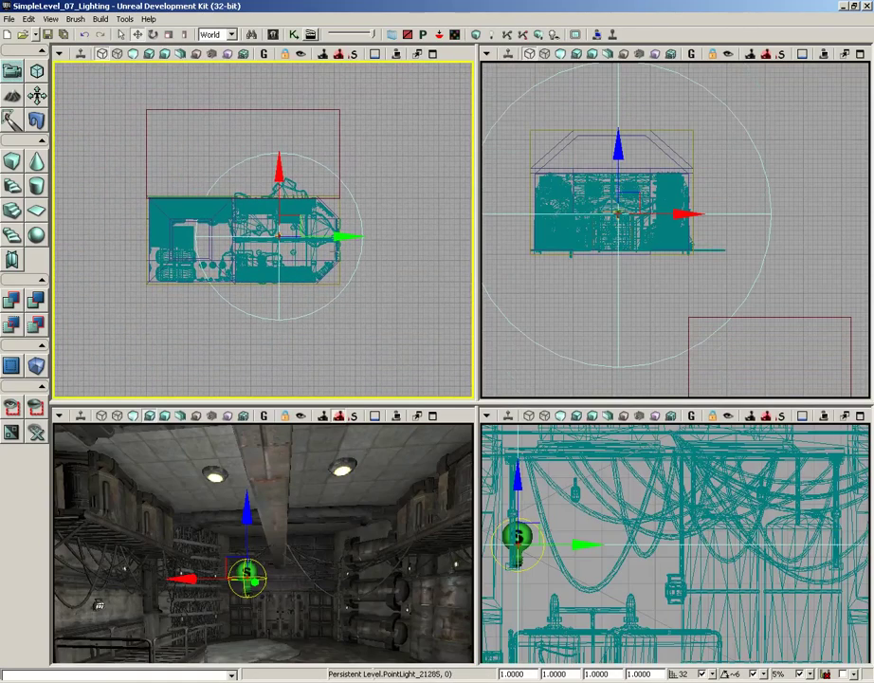
left_click_drag(395, 299, 415, 295)
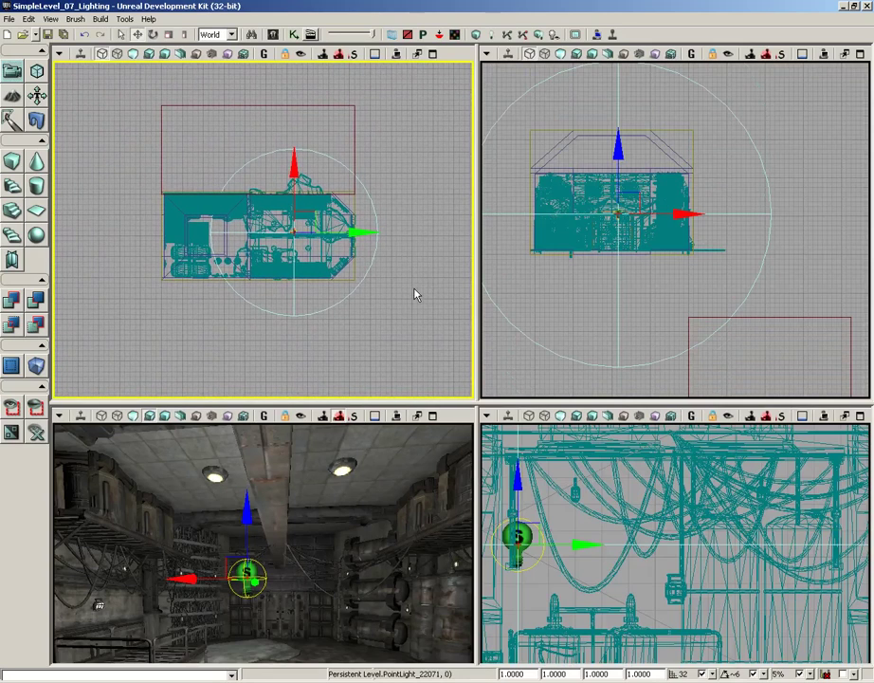
key("F4")
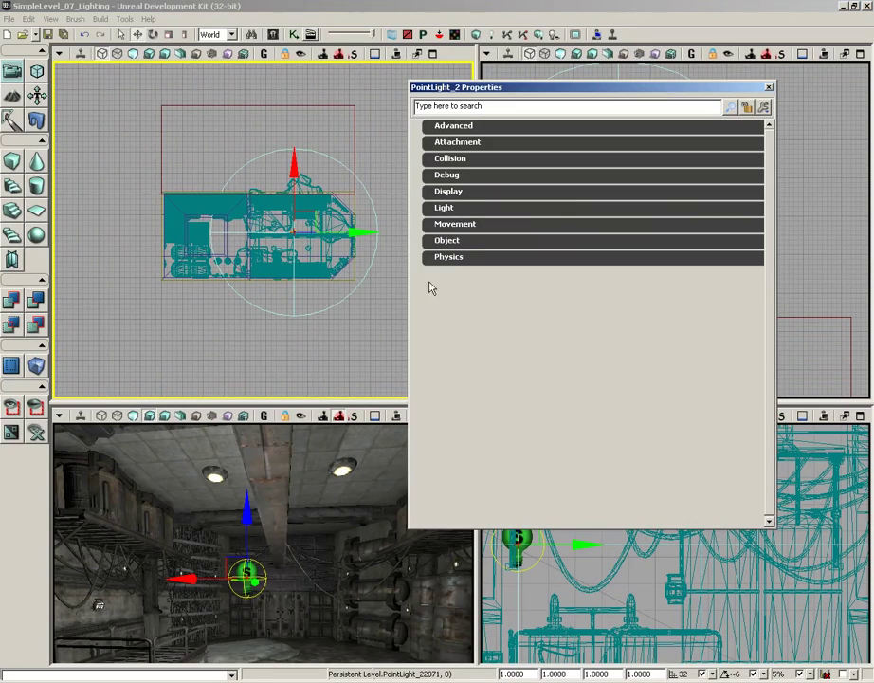
left_click(459, 207)
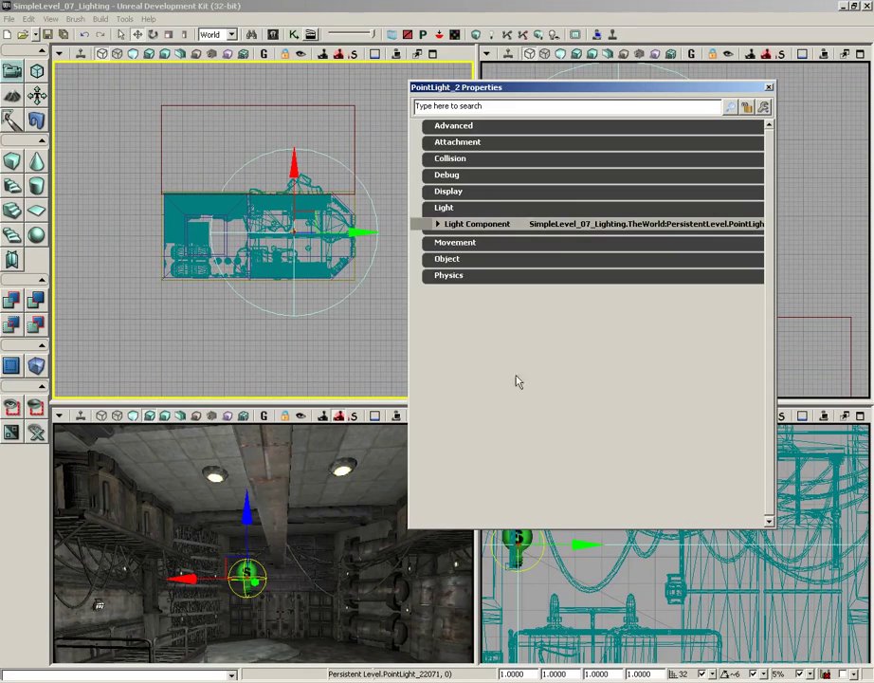
left_click(461, 225)
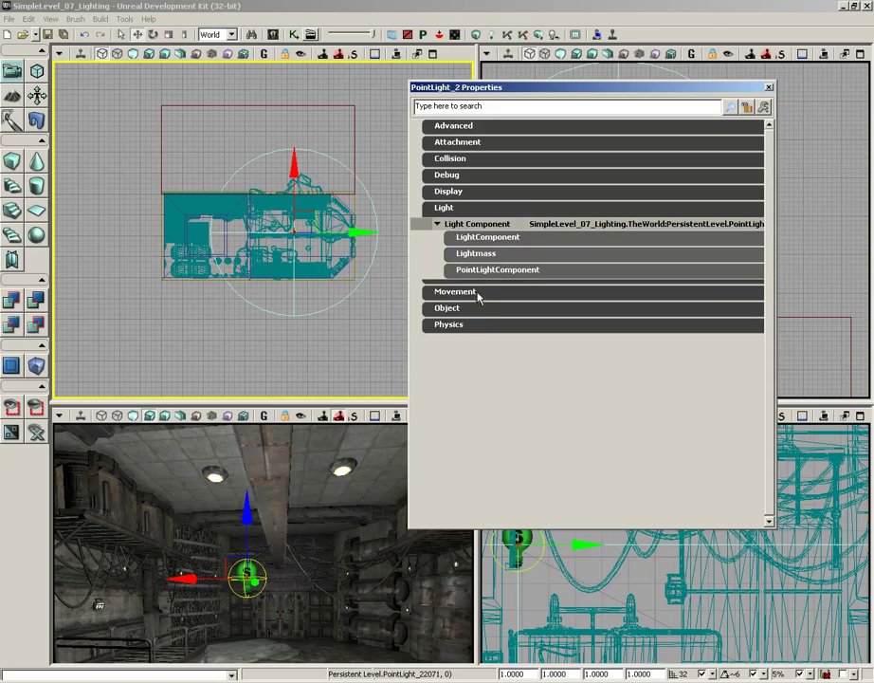
left_click(479, 271)
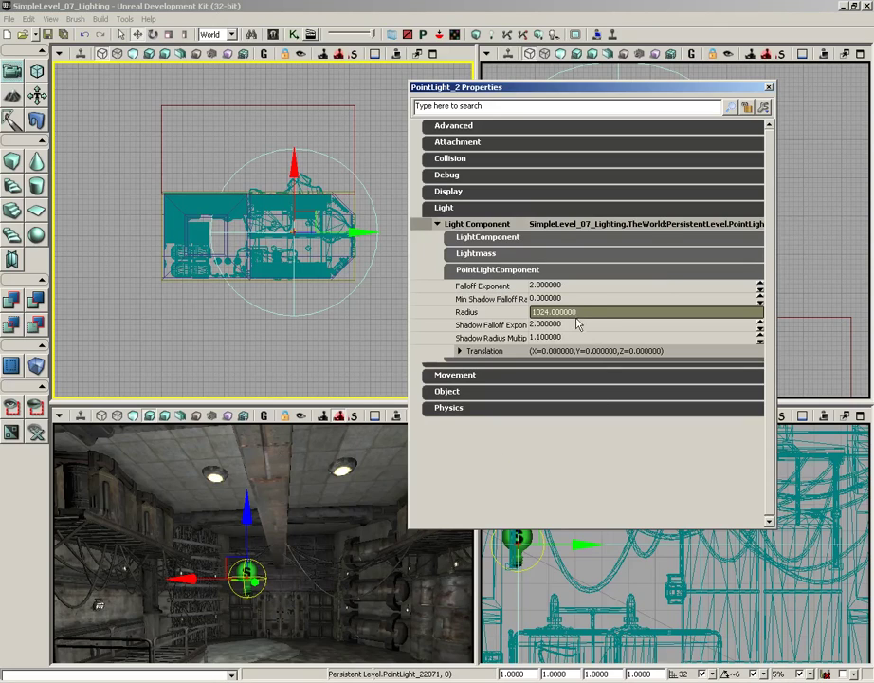
left_click(561, 312)
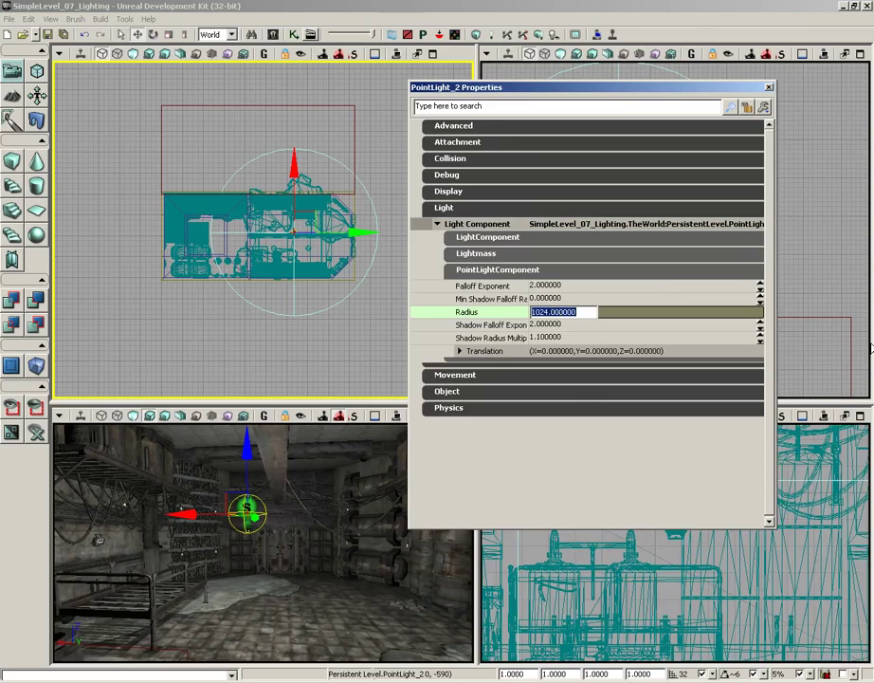
type("16")
key("Return")
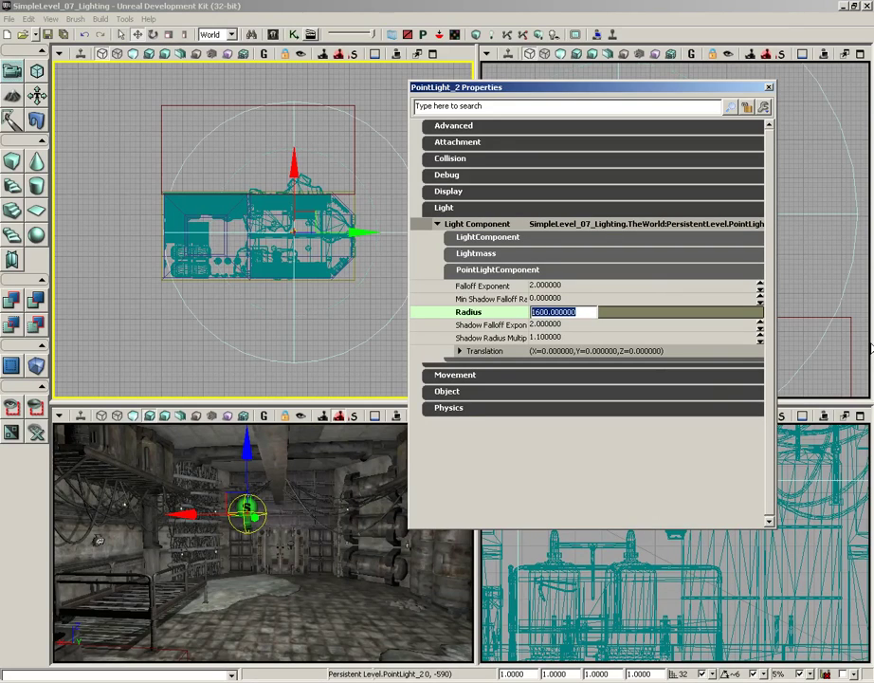
- Move the point light along the Y axis toward the level's centre so its radius encloses the whole level in the top view
left_click_drag(150, 335, 111, 321)
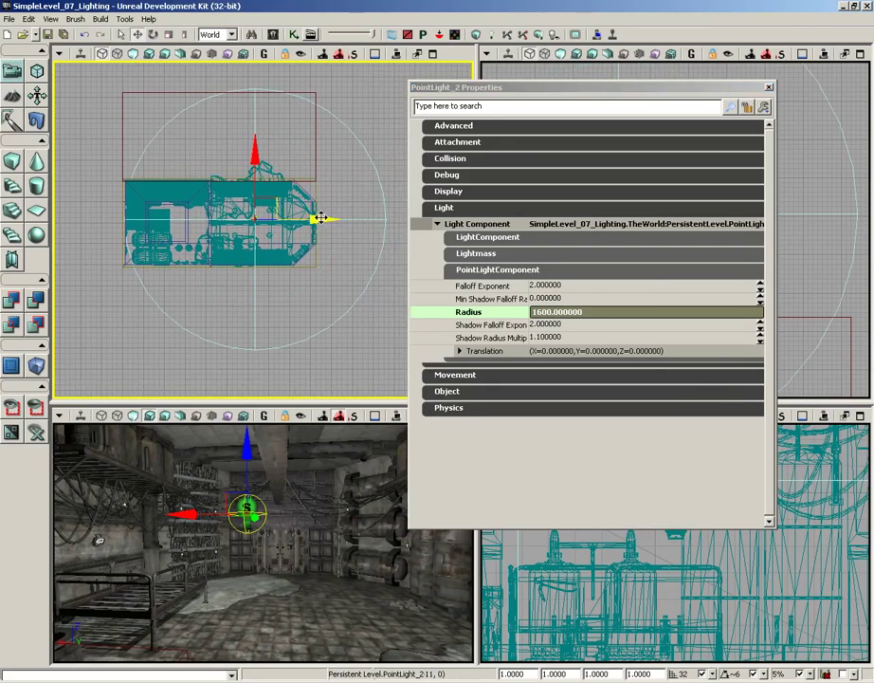
left_click_drag(322, 218, 307, 216)
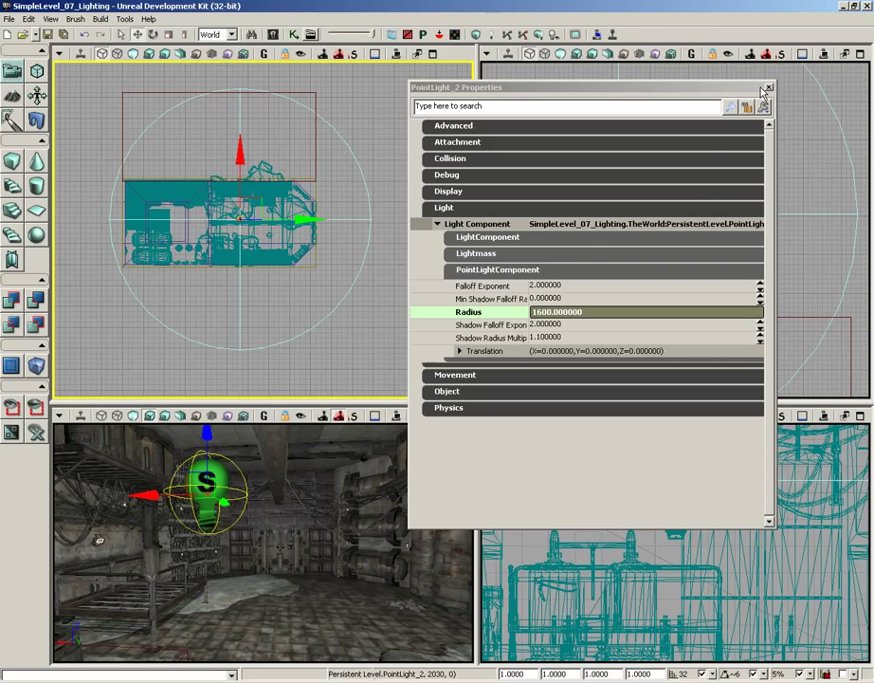
- Maximize the perspective view facing the point light and the doorway to the second room, and rebuild the level's lighting
left_click(767, 88)
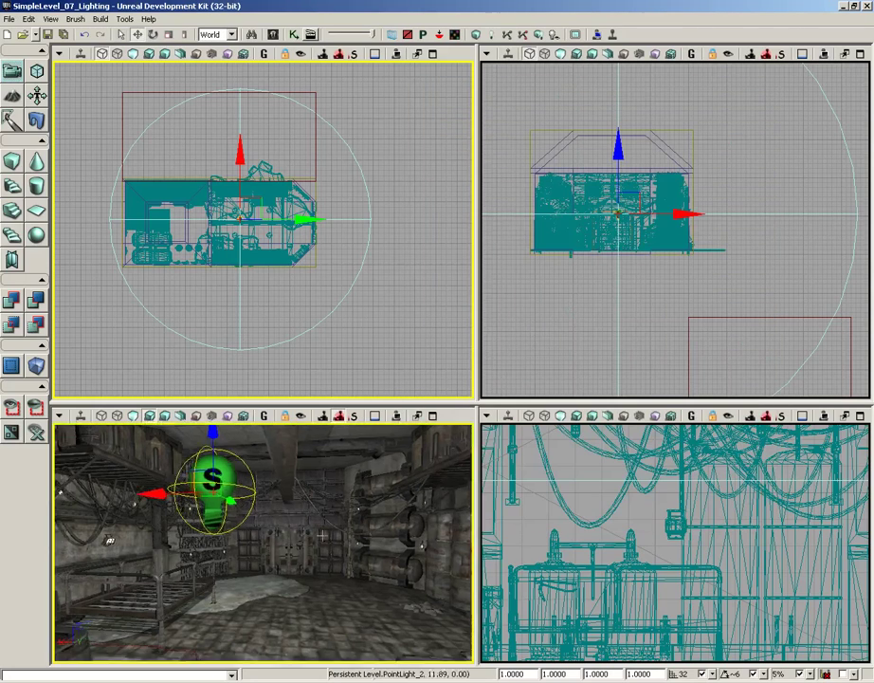
left_click_drag(314, 530, 96, 662)
left_click_drag(467, 541, 453, 523)
left_click(432, 415)
left_click_drag(432, 415, 401, 400)
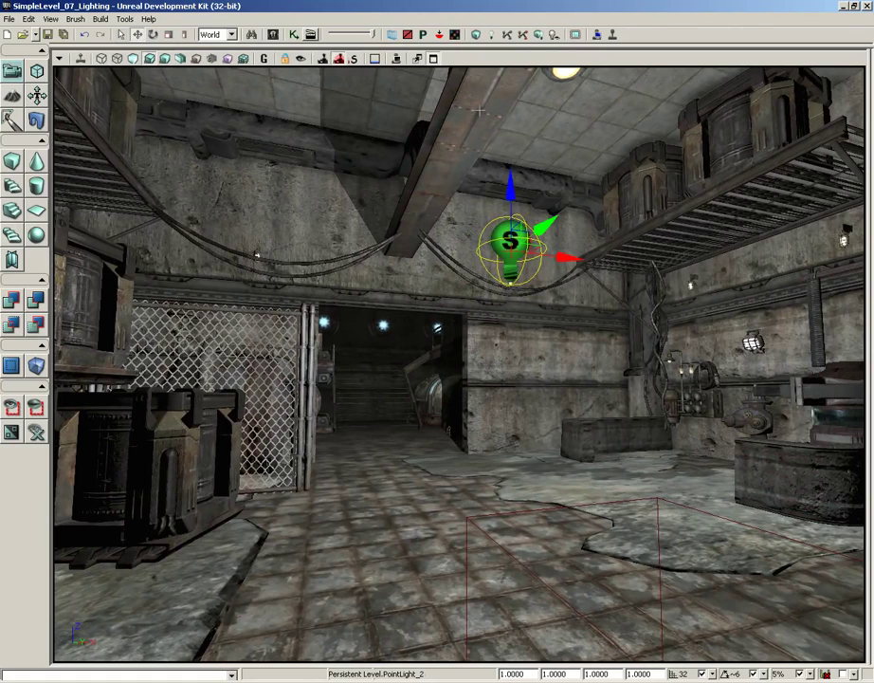
left_click(540, 35)
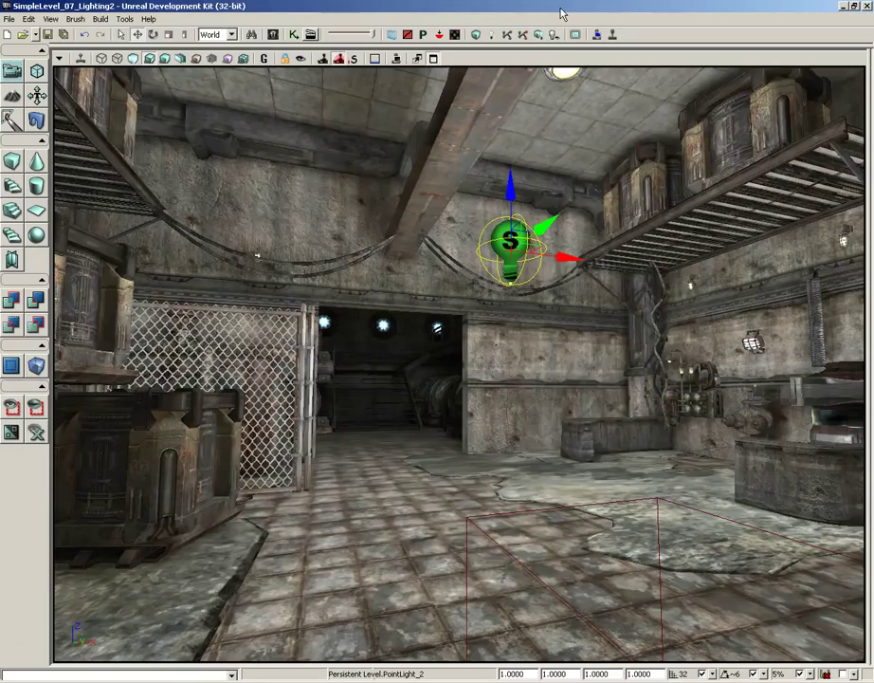
- Examine the rebuilt lighting in the point light's room and in the dark adjoining room with the fans, barrels and tanks
right_click_drag(569, 395, 662, 384)
left_click_drag(663, 383, 78, 244)
right_click_drag(77, 245, 370, 317)
left_click_drag(370, 318, 472, 66)
right_click_drag(495, 408, 516, 308)
left_click_drag(498, 390, 499, 467)
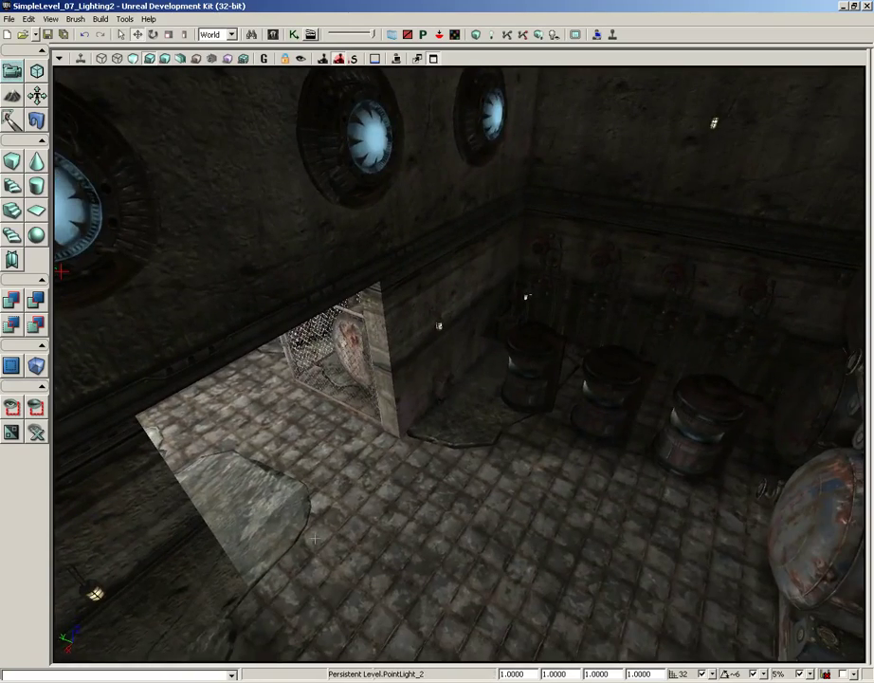
left_click_drag(262, 552, 458, 513)
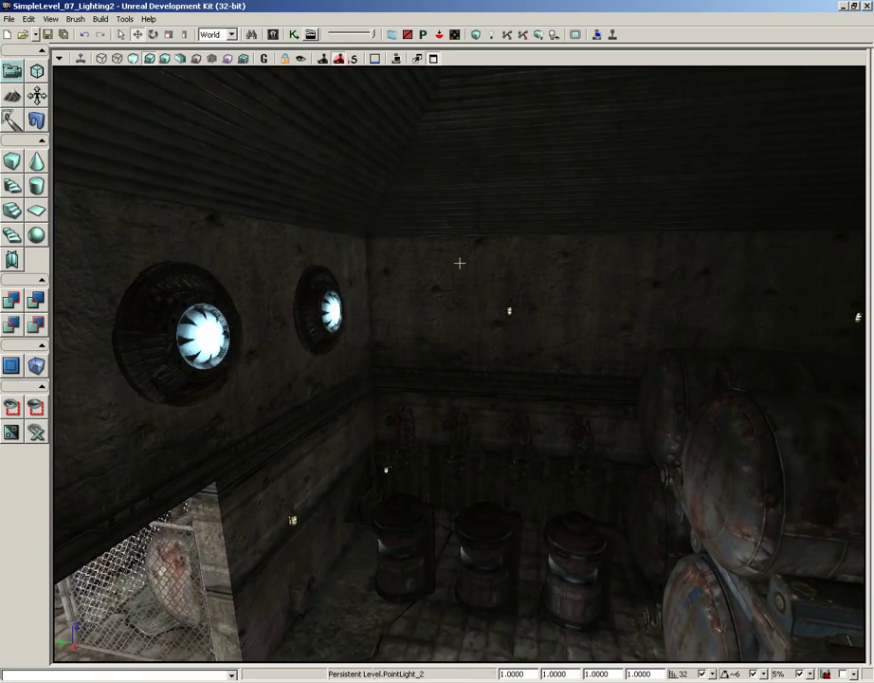
left_click_drag(458, 262, 431, 419)
left_click_drag(432, 370, 464, 216)
left_click_drag(495, 442, 265, 380)
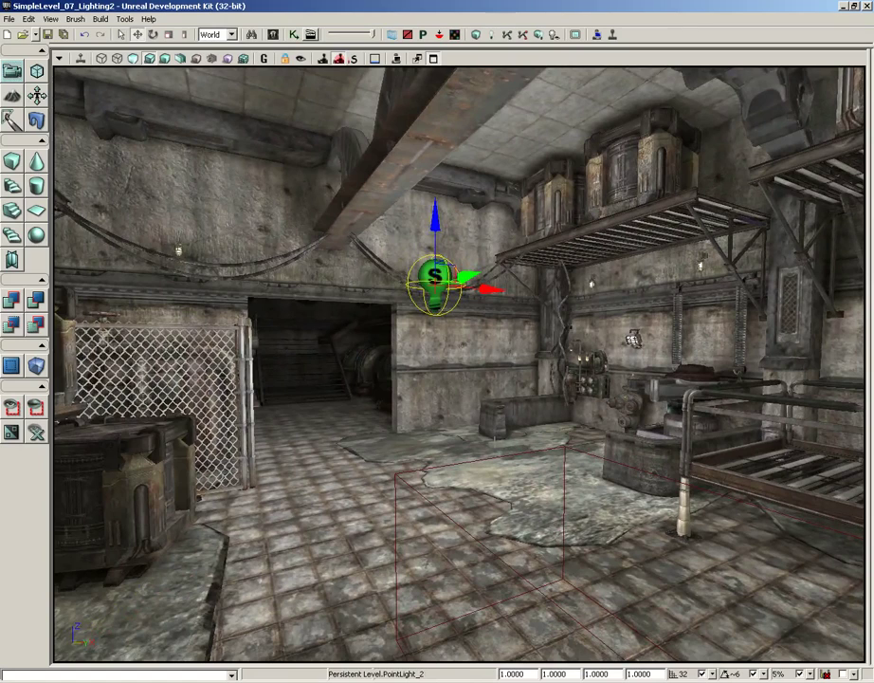